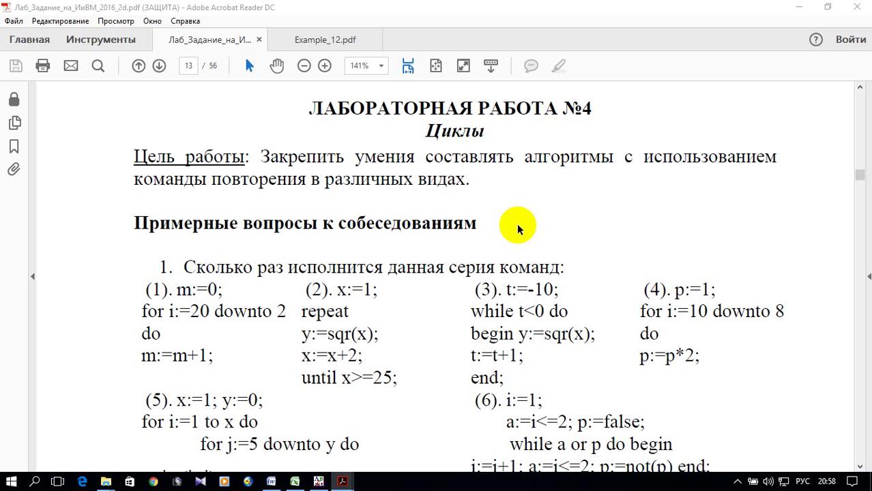
# View the F = m(m+1)(m+2)…(m+n) task in Example_12.pdf, then switch to PascalABC.NET
pyautogui.click(328, 41)
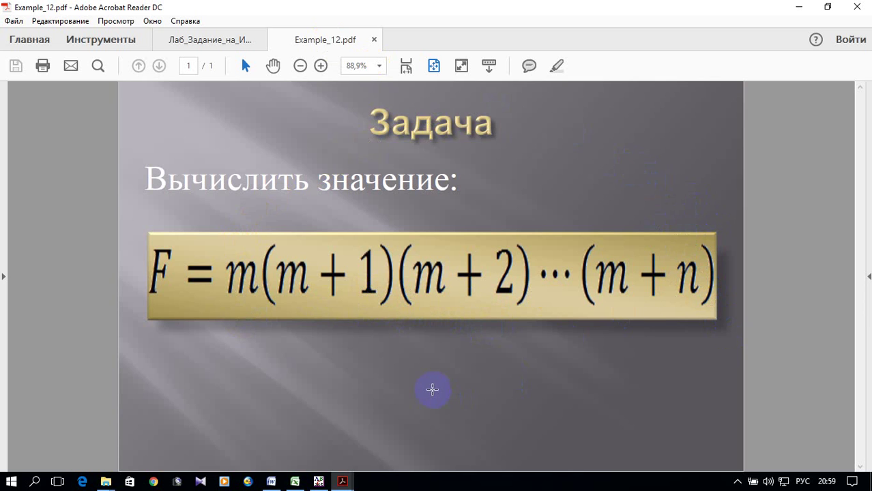
pyautogui.click(319, 482)
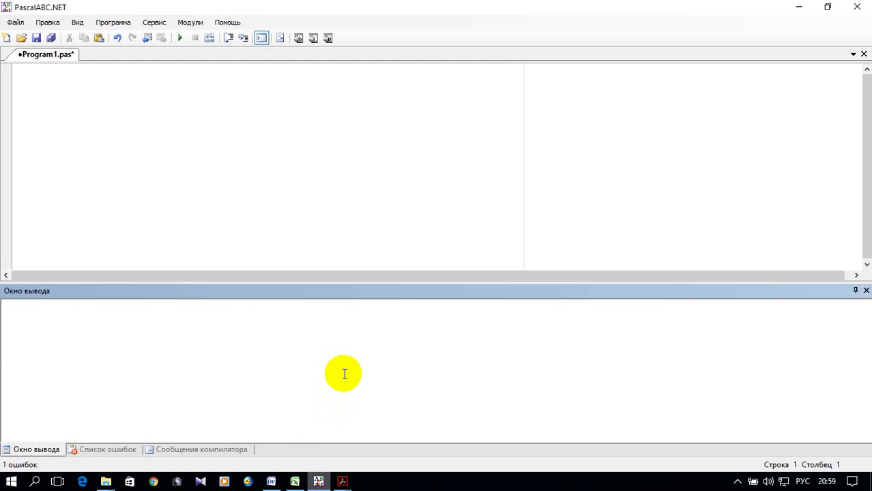
# Write the header Program Primer_12; in English layout, clearing stray Cyrillic text
pyautogui.click(181, 117)
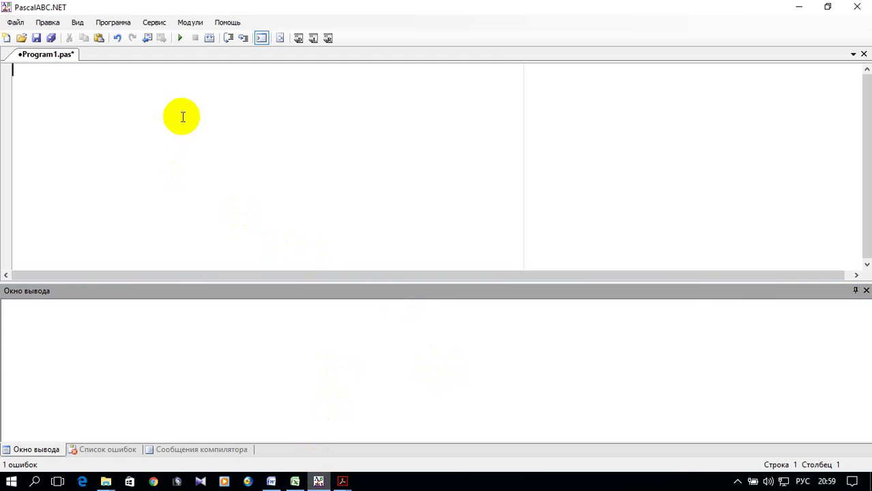
pyautogui.write('Зкщпкфь')
pyautogui.press('BackSpace')
pyautogui.press('BackSpace')
pyautogui.press('BackSpace')
pyautogui.press('BackSpace')
pyautogui.press('BackSpace')
pyautogui.hotkey('alt', 'shift')
pyautogui.write('Program ')
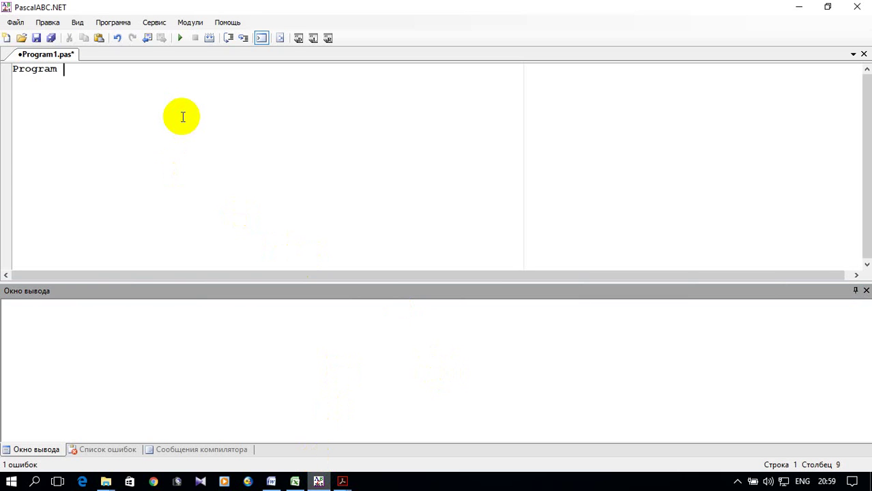
pyautogui.write('Primer_')
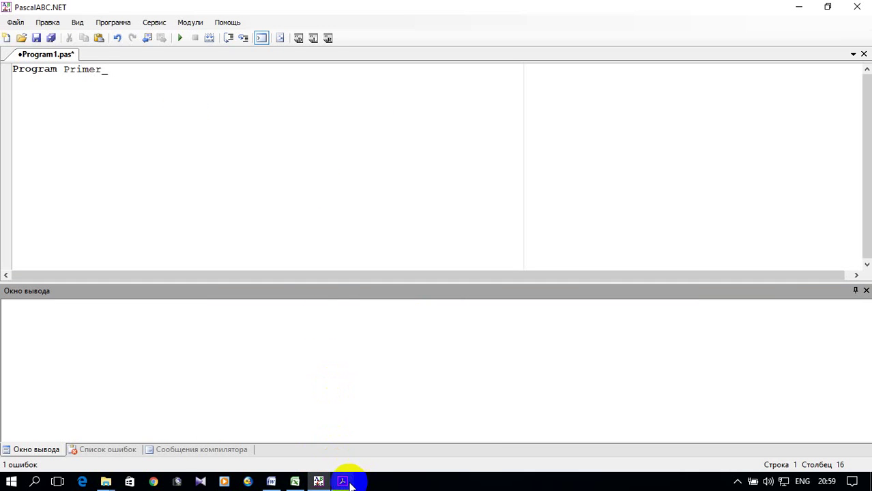
pyautogui.moveTo(346, 482)
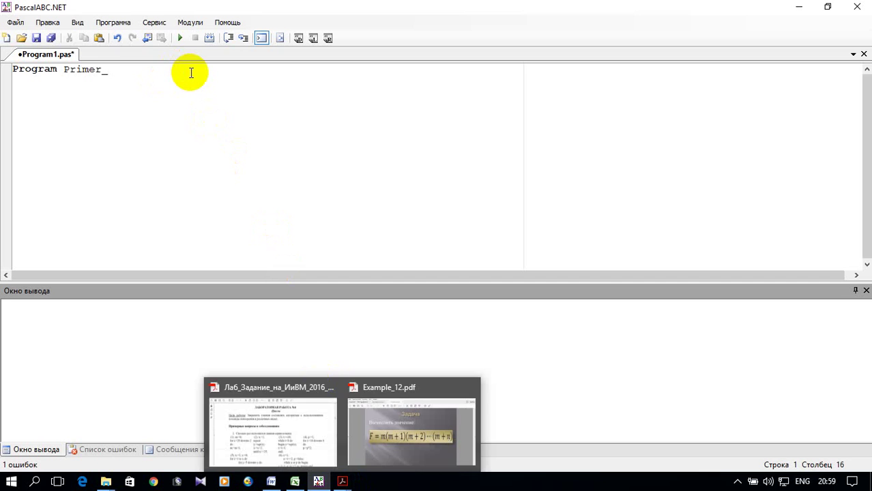
pyautogui.write('12;')
pyautogui.press('Return')
# Declare i,n:integer and f,m:real, followed by an empty begin…end. block
pyautogui.write('var')
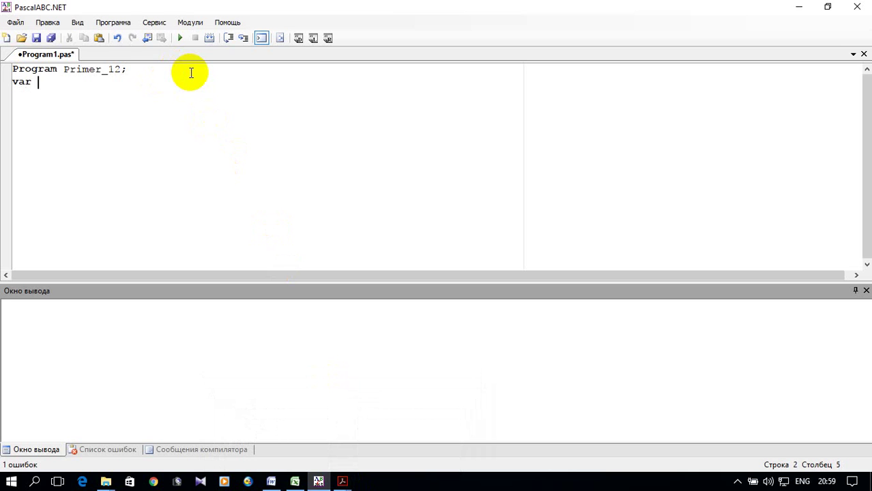
pyautogui.write(' i')
pyautogui.write(',')
pyautogui.write('n:')
pyautogui.write('in')
pyautogui.press('BackSpace')
pyautogui.write('nteger;')
pyautogui.press('Return')
pyautogui.write('f,m')
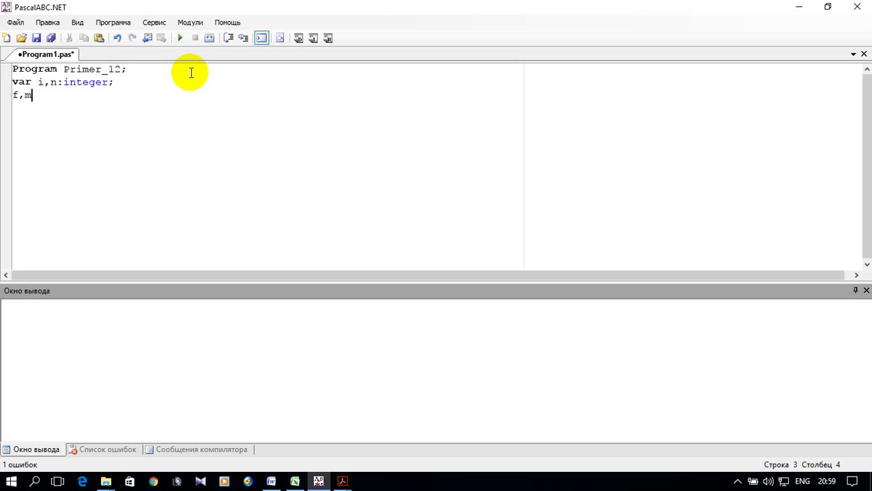
pyautogui.write(':real')
pyautogui.write(';')
pyautogui.press('Return')
pyautogui.write('begin')
pyautogui.press('Return')
pyautogui.write('end.')
# Add the prompt write('введине n, m ='); right after begin
pyautogui.click(48, 108)
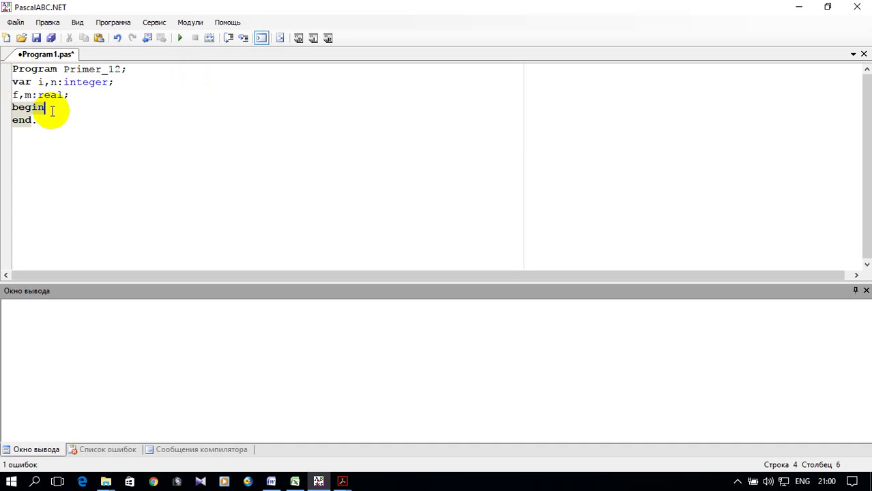
pyautogui.press('Return')
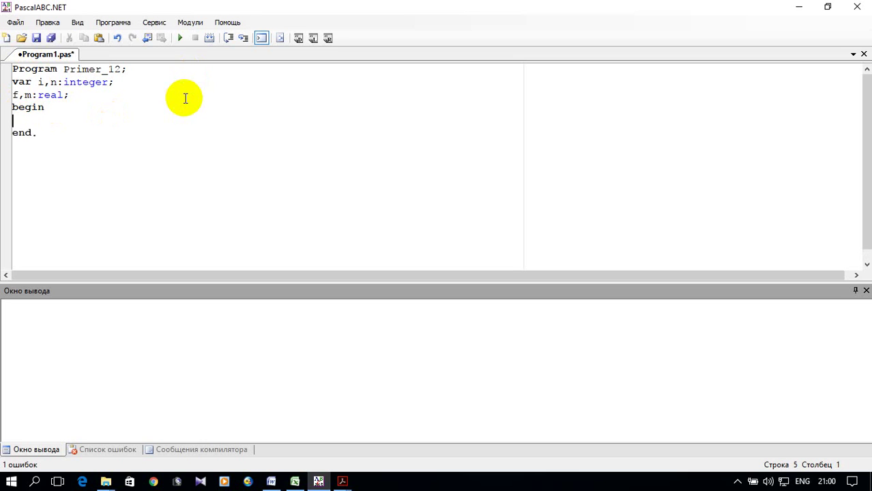
pyautogui.write("write('")
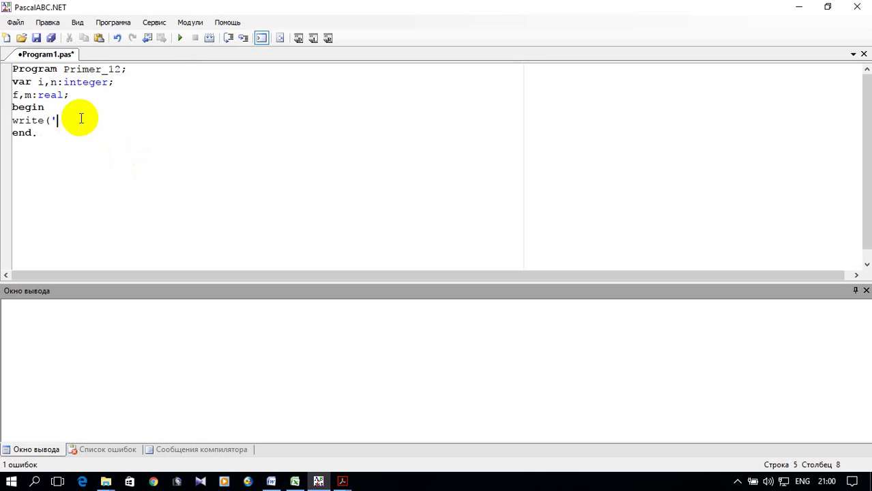
pyautogui.hotkey('alt', 'shift')
pyautogui.write('введине')
pyautogui.hotkey('alt', 'shift')
pyautogui.write('n,')
pyautogui.write(" m ='")
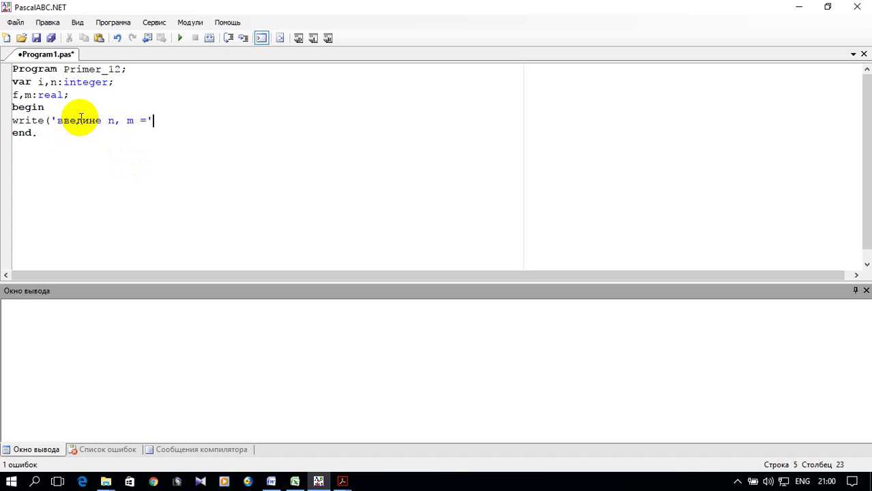
pyautogui.write(');')
# Add readln(n,m); and start the assignment f:=m on the next line
pyautogui.press('Return')
pyautogui.write('r')
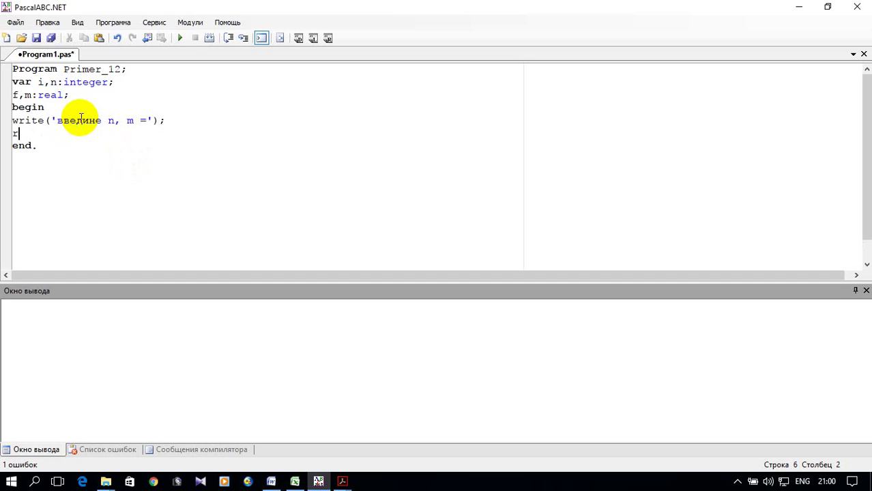
pyautogui.write('eadln(n,m);')
pyautogui.press('Return')
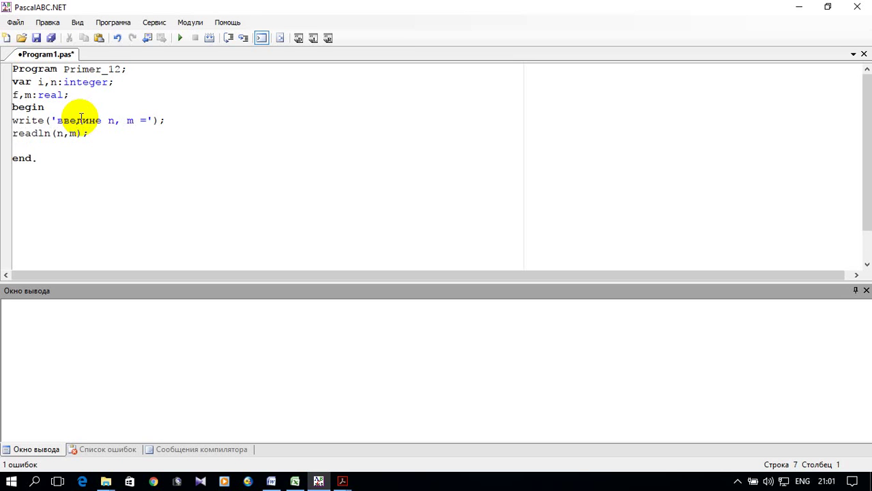
pyautogui.write('f:=')
pyautogui.write('m')
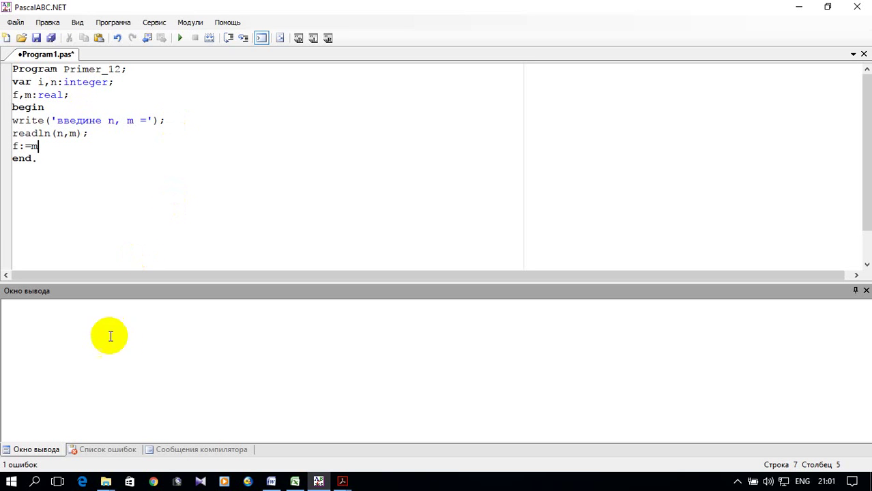
# Checking the formula, finish f:=m; and add for i:=1 to n do f:=f*(m-i);
pyautogui.moveTo(342, 480)
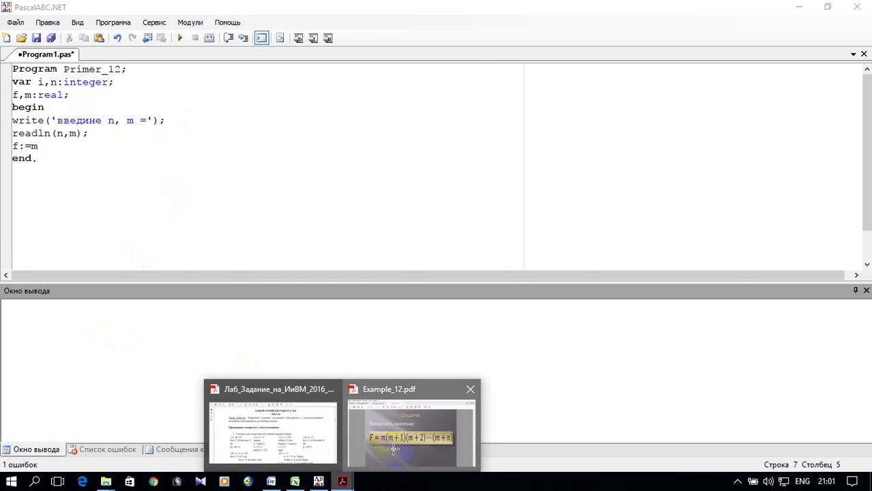
pyautogui.click(393, 449)
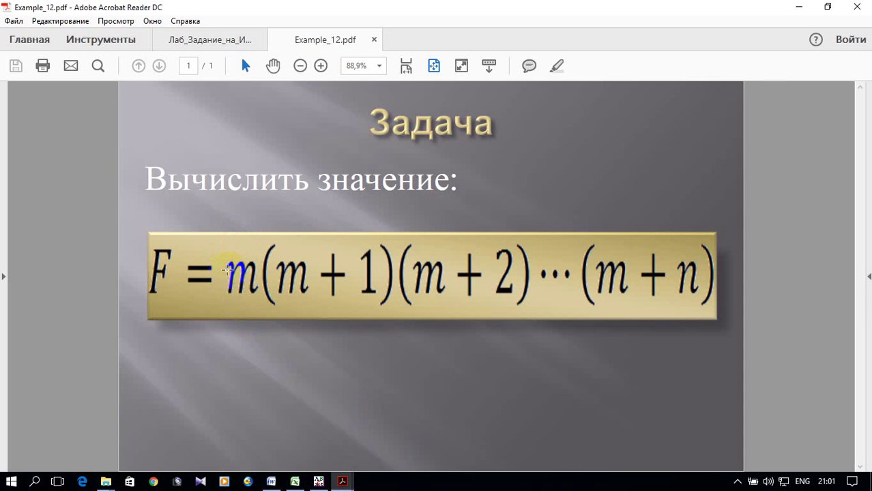
pyautogui.click(794, 8)
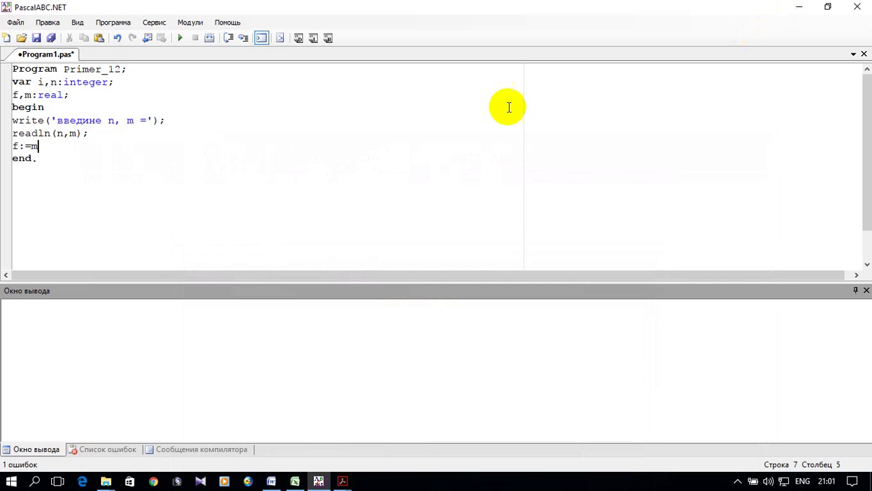
pyautogui.write(';')
pyautogui.press('Return')
pyautogui.write('for')
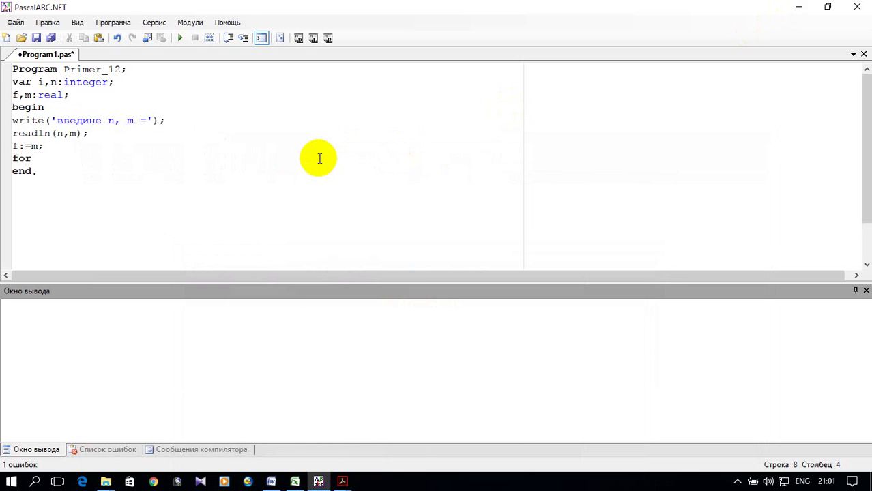
pyautogui.write(' i:=1 to ')
pyautogui.write('n d')
pyautogui.write('o')
pyautogui.write(' f')
pyautogui.write(':=')
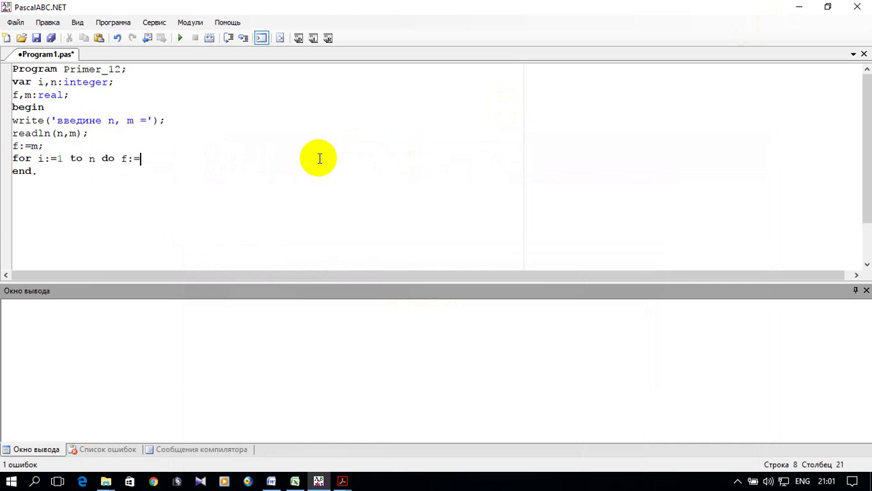
pyautogui.write('f')
pyautogui.write('*(m-i);')
# Recheck the task formula and open an empty line 9 after the for loop
pyautogui.moveTo(342, 480)
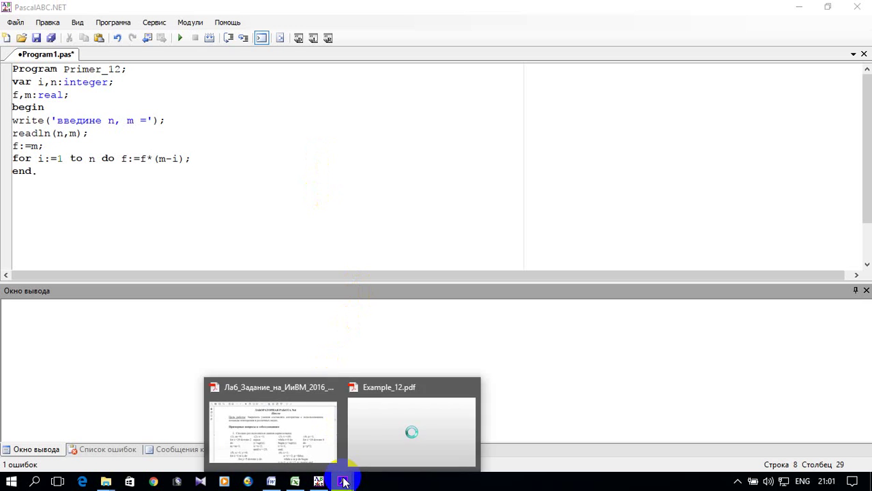
pyautogui.click(373, 428)
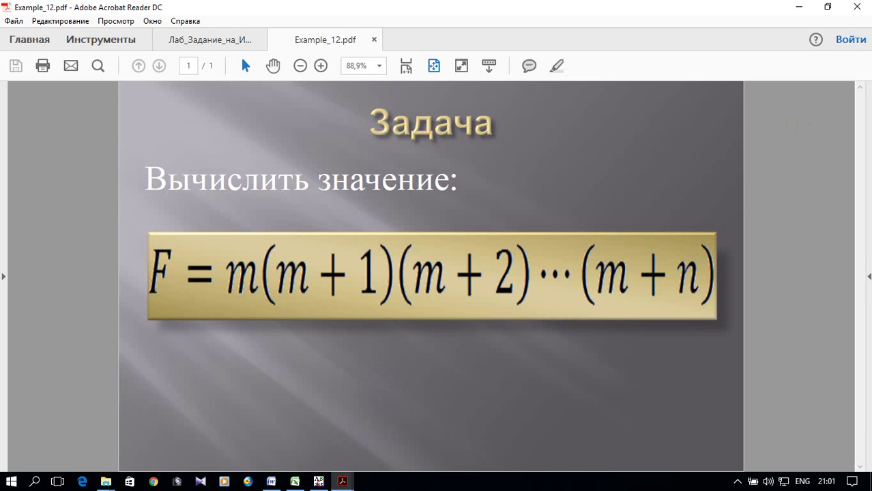
pyautogui.click(799, 7)
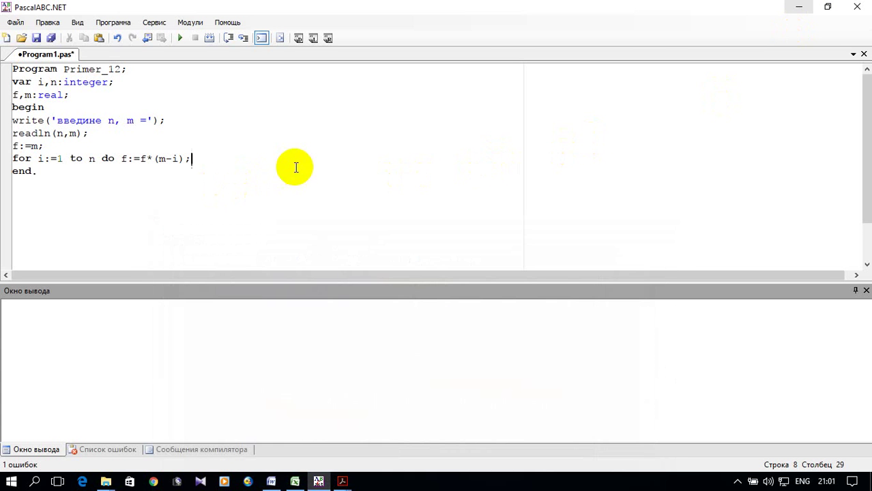
pyautogui.press('Return')
pyautogui.press('Up')
pyautogui.click(15, 172)
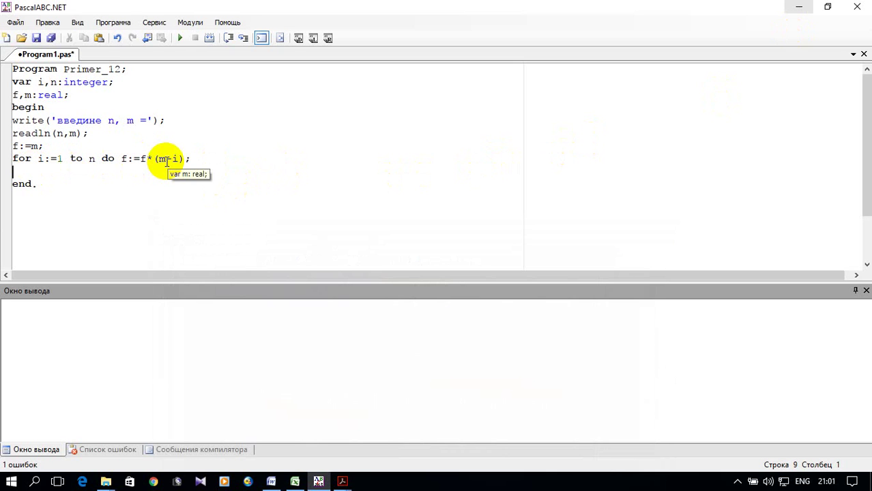
# Begin the output statement writeln('f= on line 9
pyautogui.write('write')
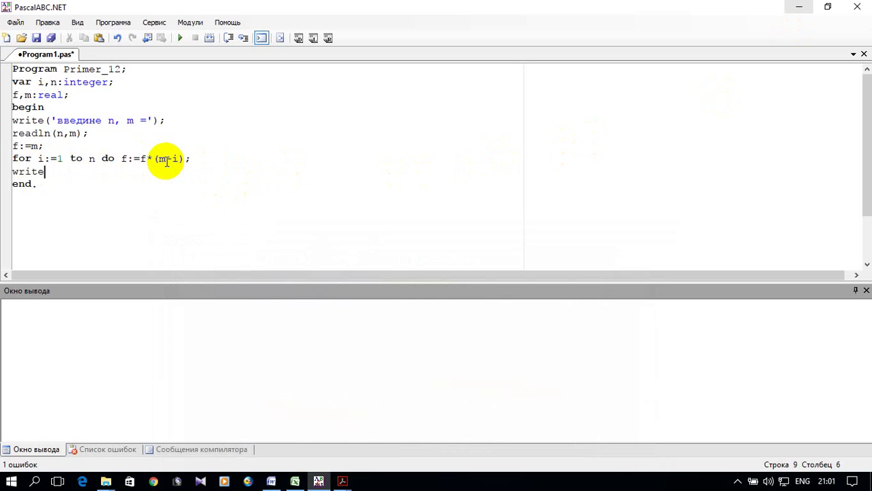
pyautogui.write("ln('")
pyautogui.write("f=',f:5:3")
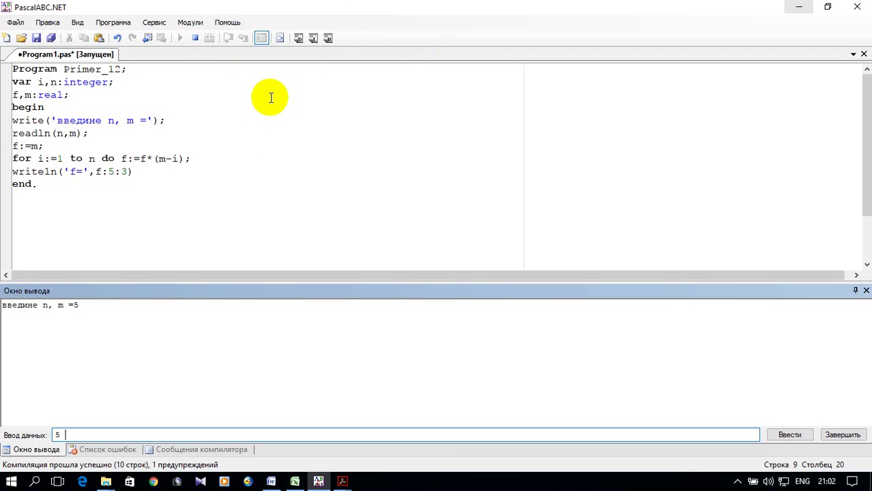
pyautogui.write('5 14')
# Submit inputs 5 14 to get f=2162160.000, copy the whole program, and switch to Excel
pyautogui.press('Return')
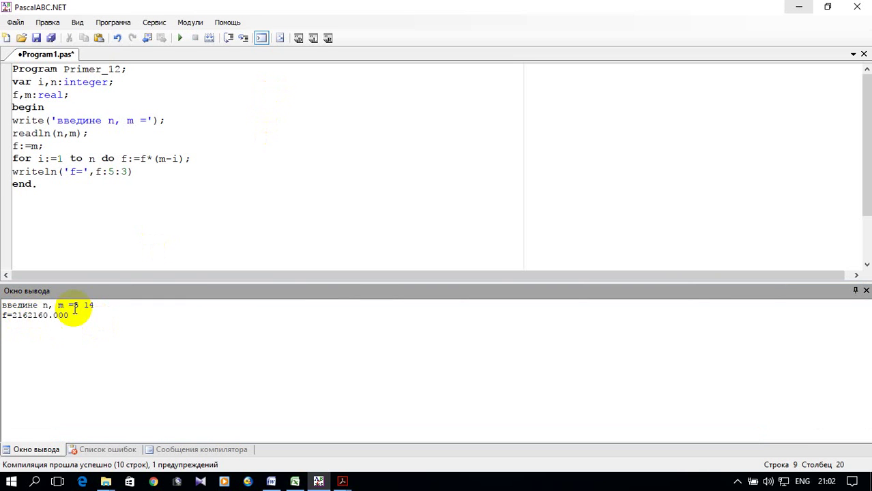
pyautogui.moveTo(54, 188); pyautogui.dragTo(11, 66)
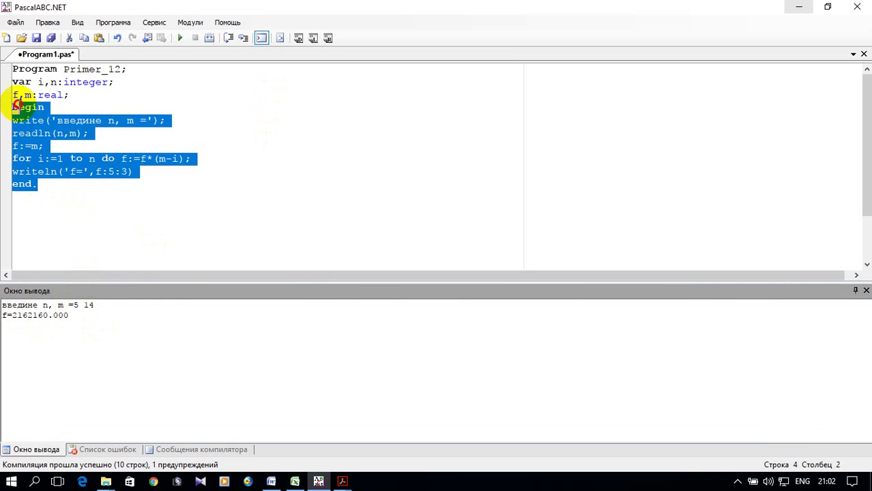
pyautogui.rightClick(45, 79)
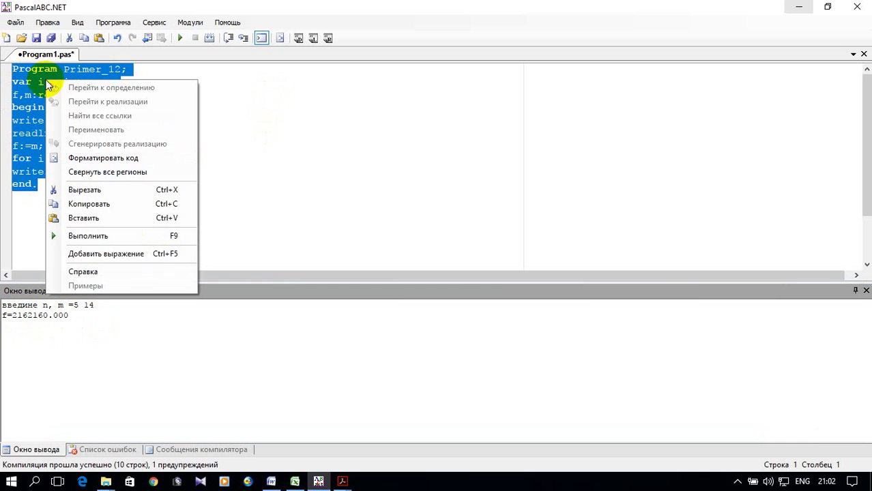
pyautogui.click(107, 203)
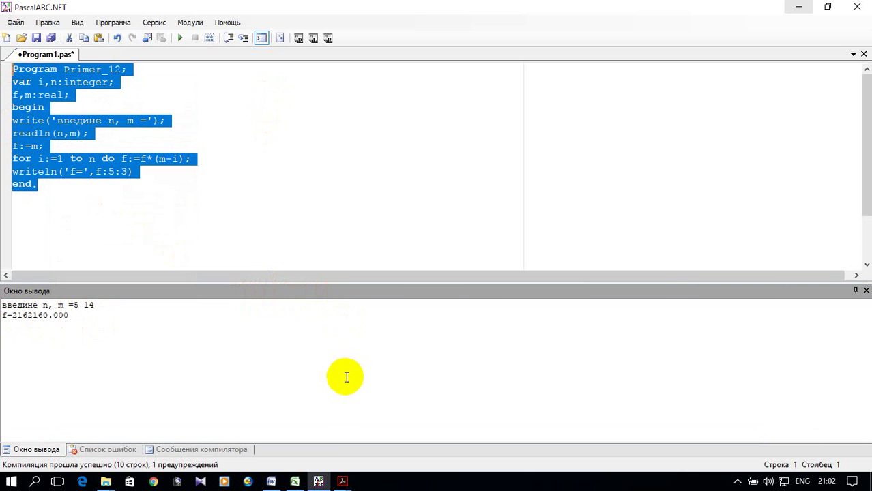
pyautogui.click(294, 482)
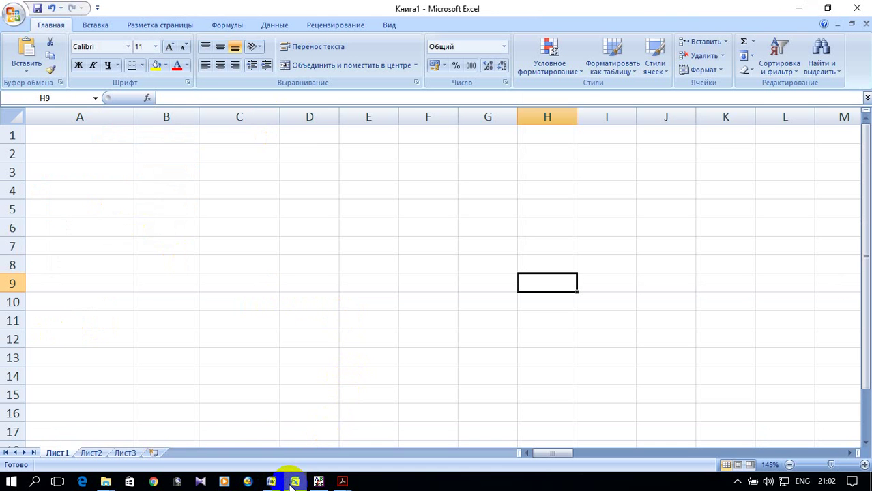
# Paste the Pascal program into A2 and autofit column A to the code lines
pyautogui.click(85, 153)
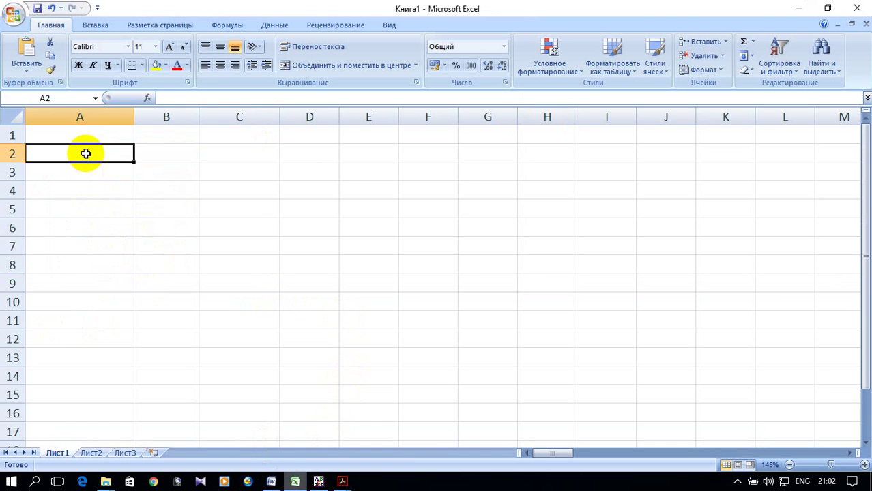
pyautogui.rightClick(85, 154)
pyautogui.click(123, 189)
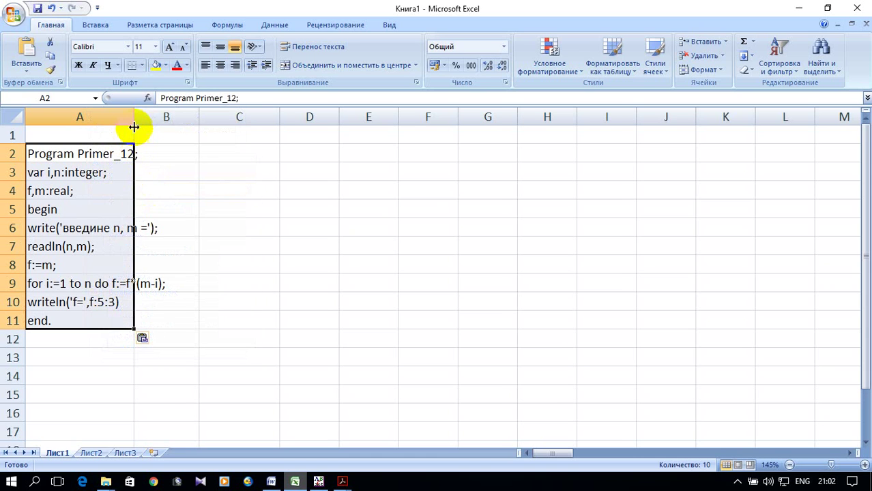
pyautogui.doubleClick(134, 127)
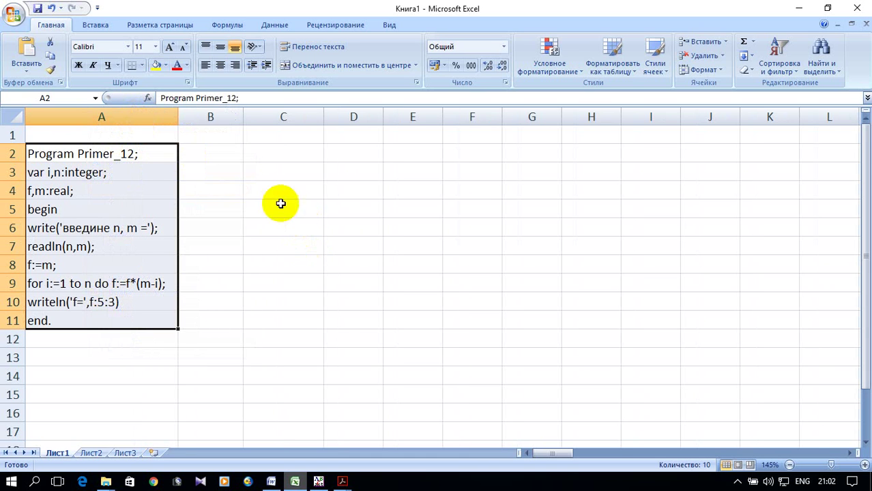
# Head column B Параметр and start typing the Значение heading in C1
pyautogui.click(225, 135)
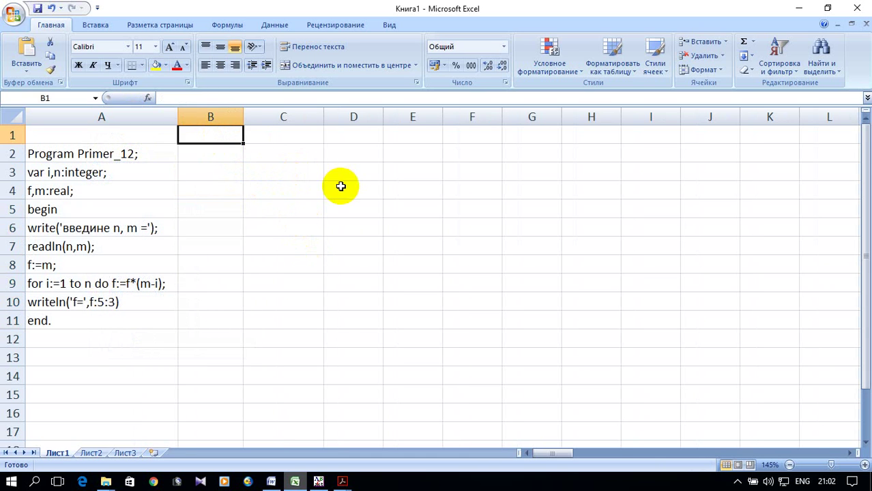
pyautogui.write('Параметр')
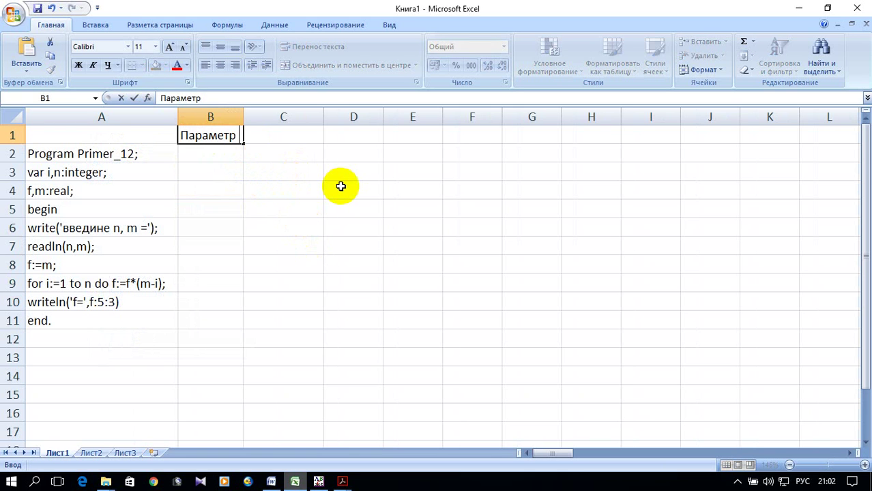
pyautogui.press('Tab')
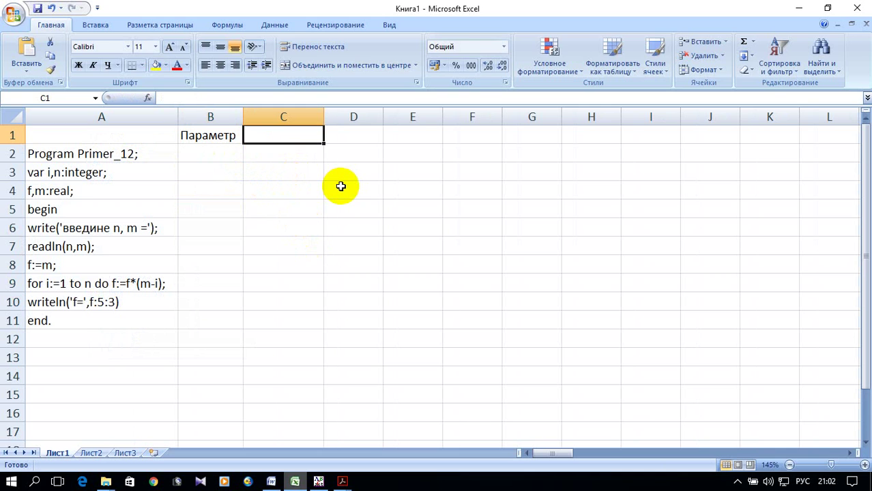
pyautogui.write('3')
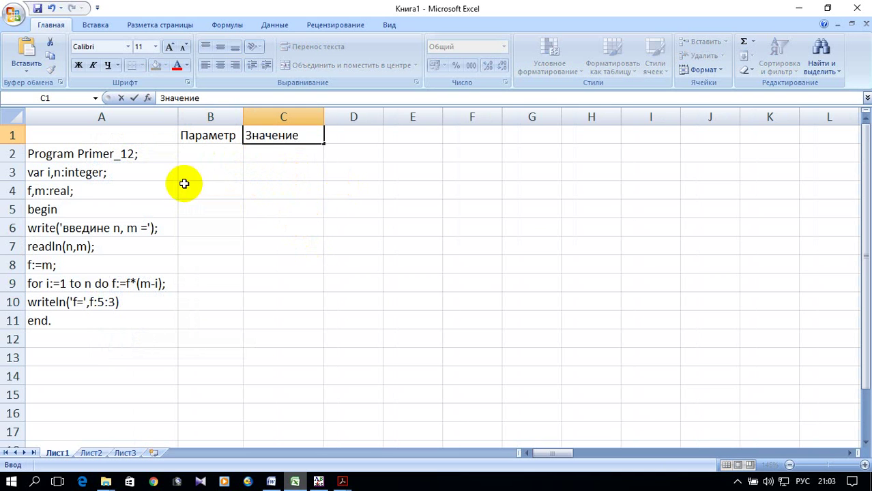
# Label B6:B7 n= and m=, with values 5 and 14 in C6:C7
pyautogui.click(209, 265)
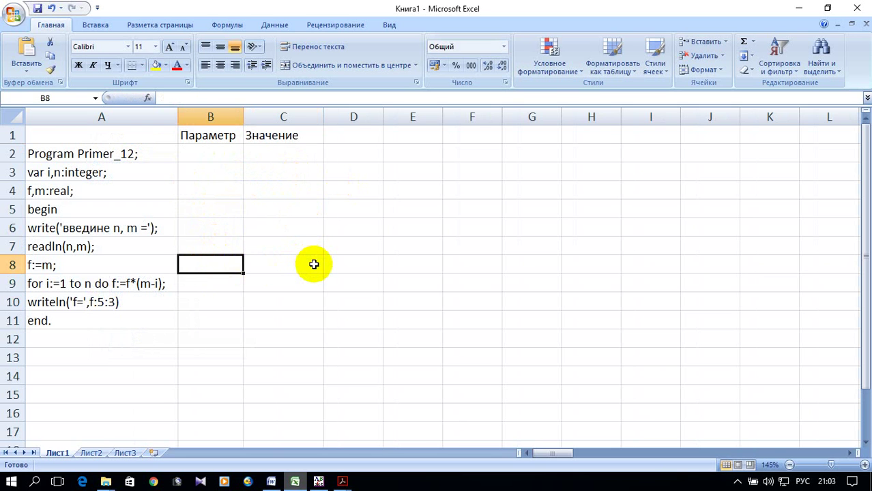
pyautogui.click(230, 245)
pyautogui.write('ь')
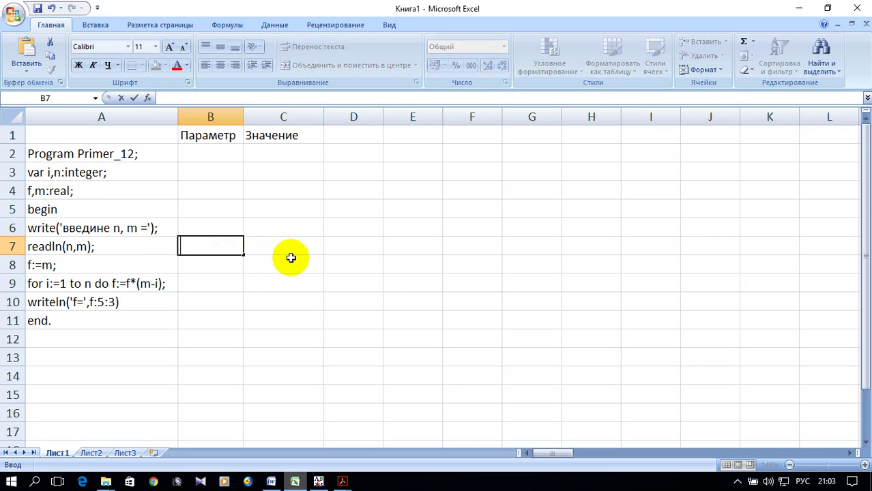
pyautogui.write('=')
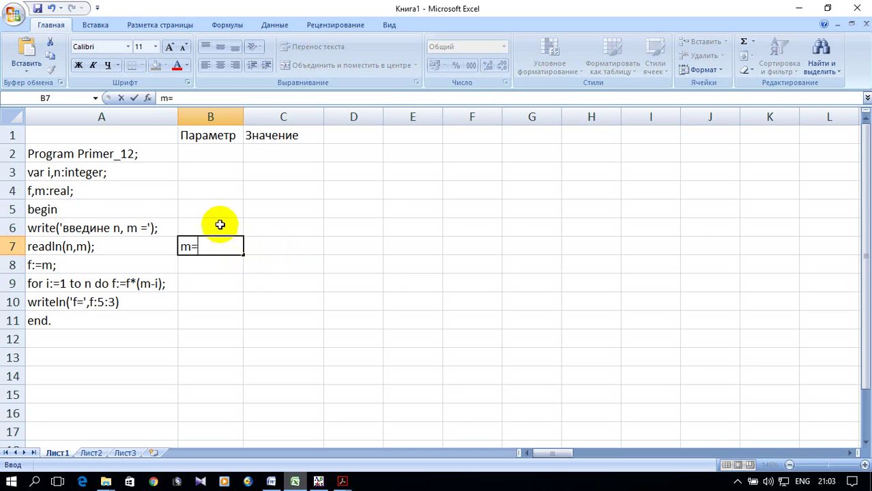
pyautogui.click(220, 215)
pyautogui.click(222, 228)
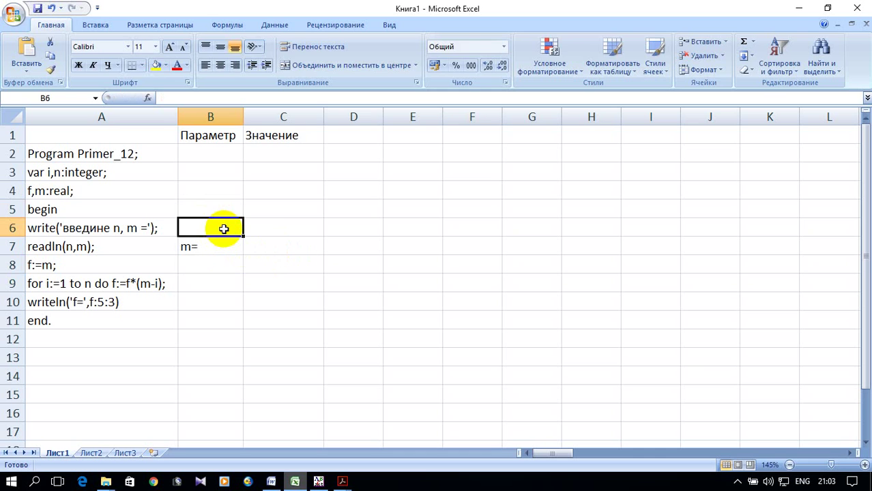
pyautogui.write('n=')
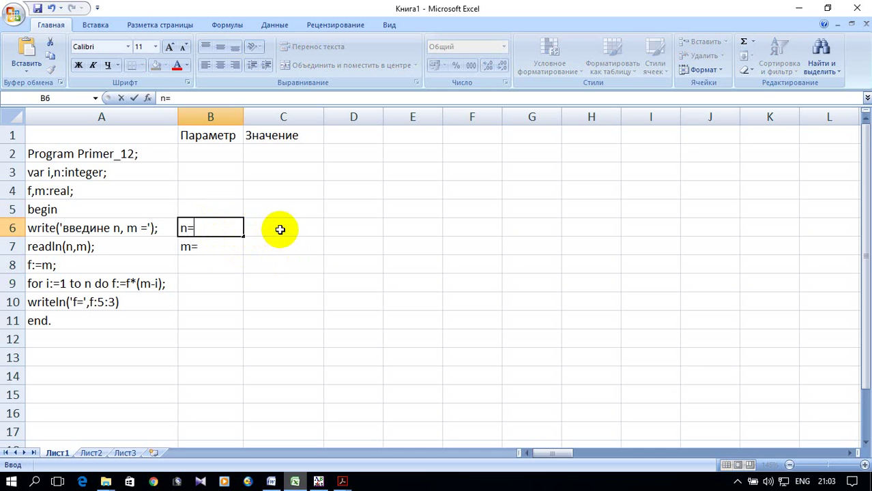
pyautogui.click(276, 233)
pyautogui.write('5')
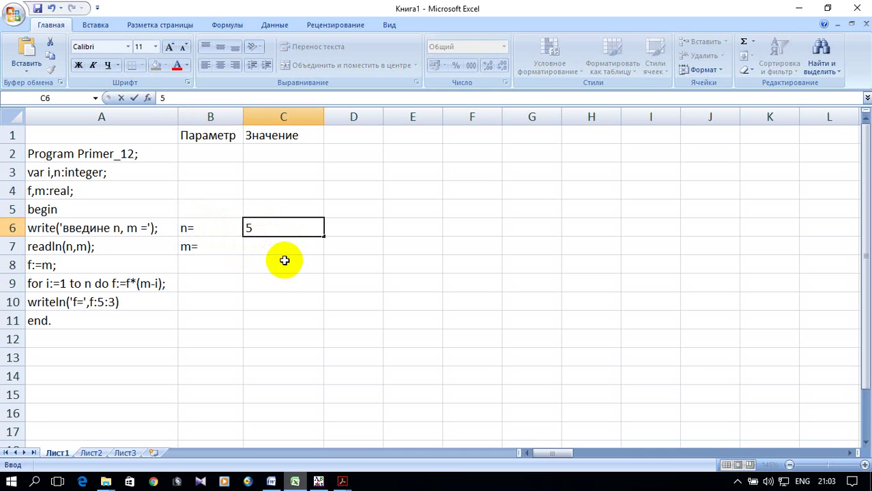
pyautogui.click(278, 247)
pyautogui.write('14')
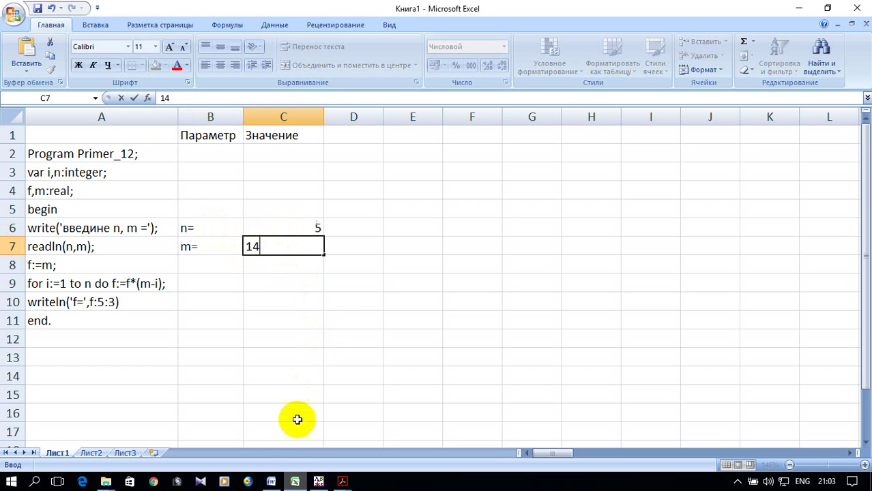
# Label B8 f= and set C8 to =C7 so f starts at 14
pyautogui.click(319, 482)
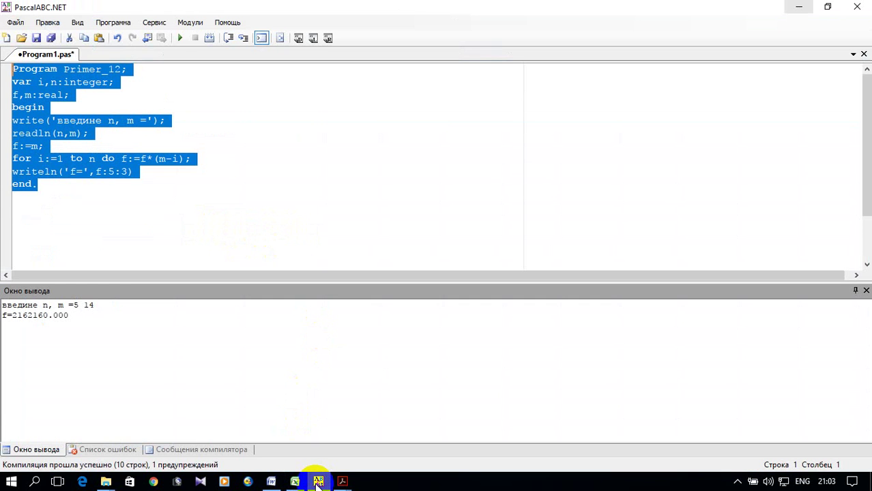
pyautogui.click(319, 482)
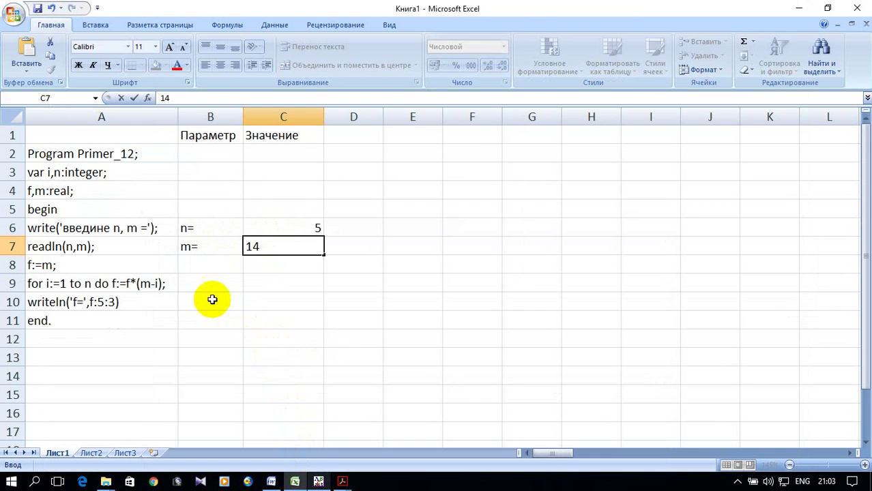
pyautogui.click(195, 270)
pyautogui.write('f=')
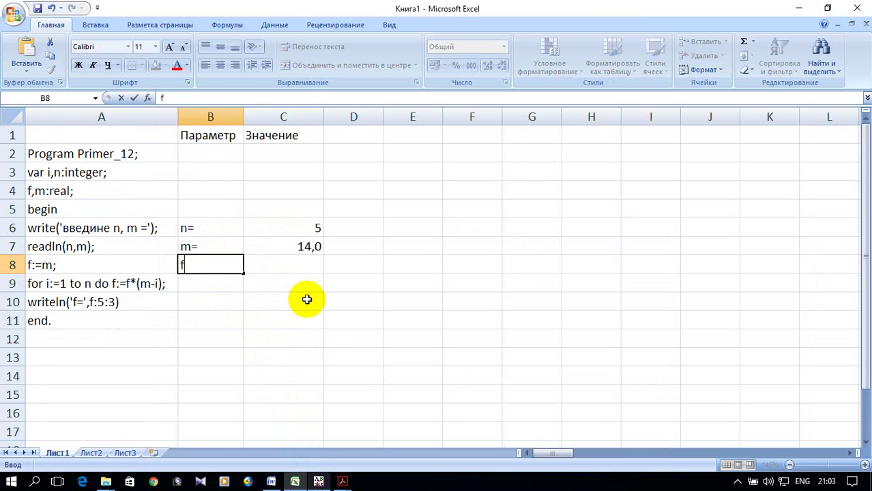
pyautogui.click(275, 251)
pyautogui.click(273, 263)
pyautogui.write('=')
pyautogui.click(286, 249)
pyautogui.press('Return')
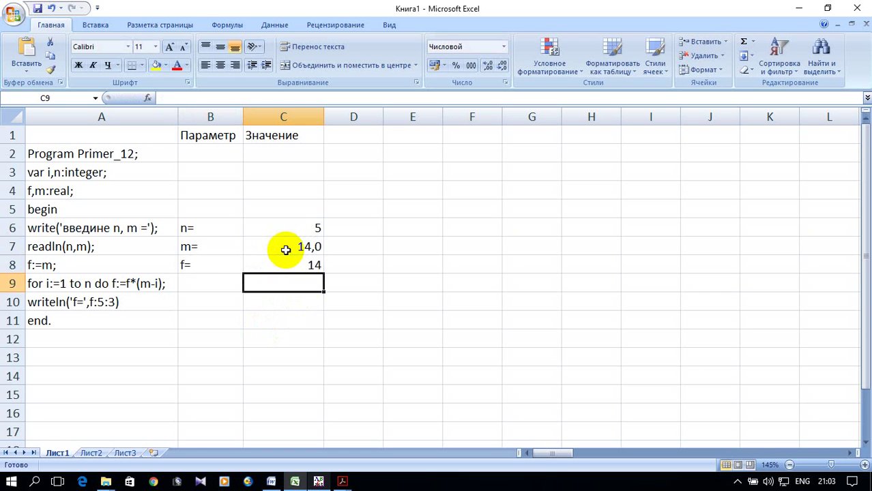
# Label B9 i= and fill C9:G9 with the series 1 to 5
pyautogui.click(208, 283)
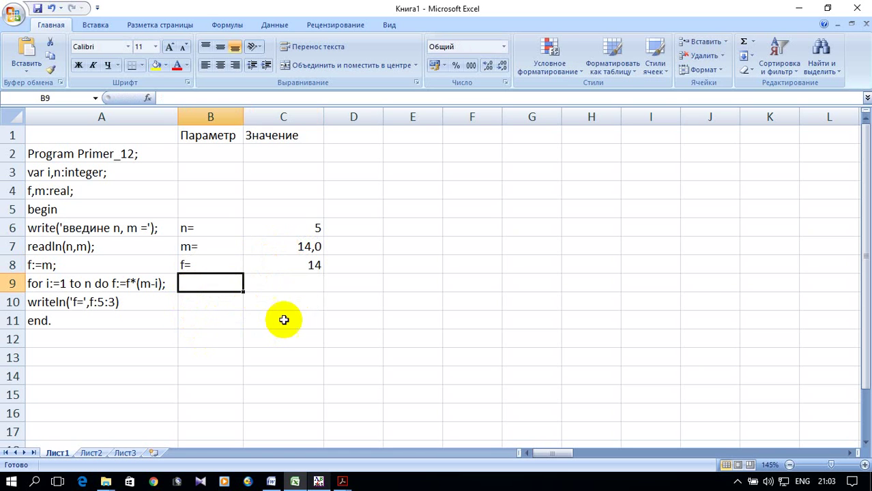
pyautogui.write('i=')
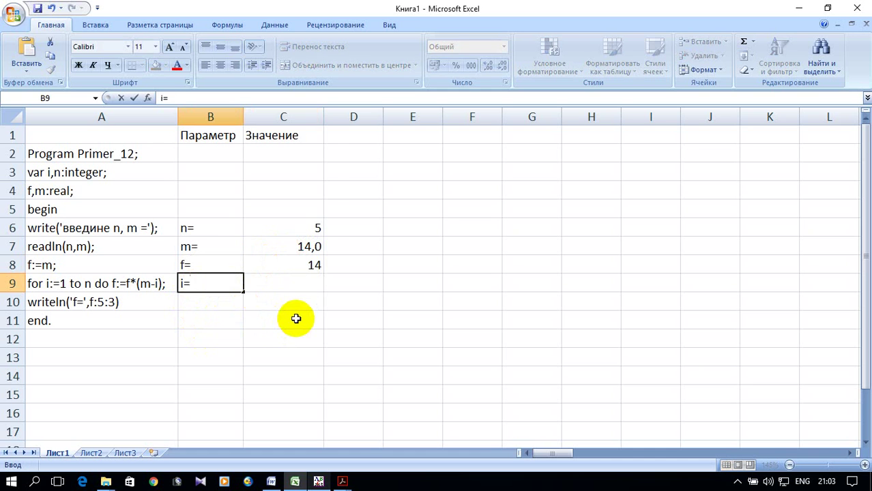
pyautogui.click(314, 282)
pyautogui.write('1')
pyautogui.click(355, 281)
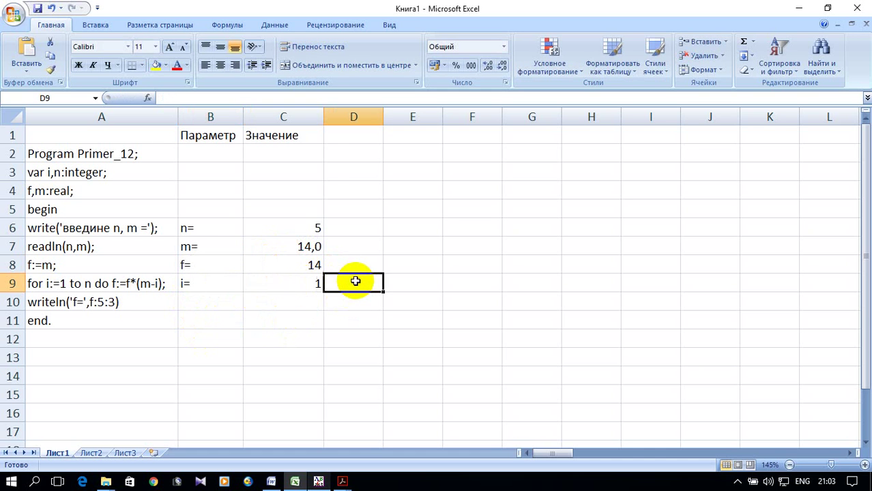
pyautogui.write('2')
pyautogui.click(296, 298)
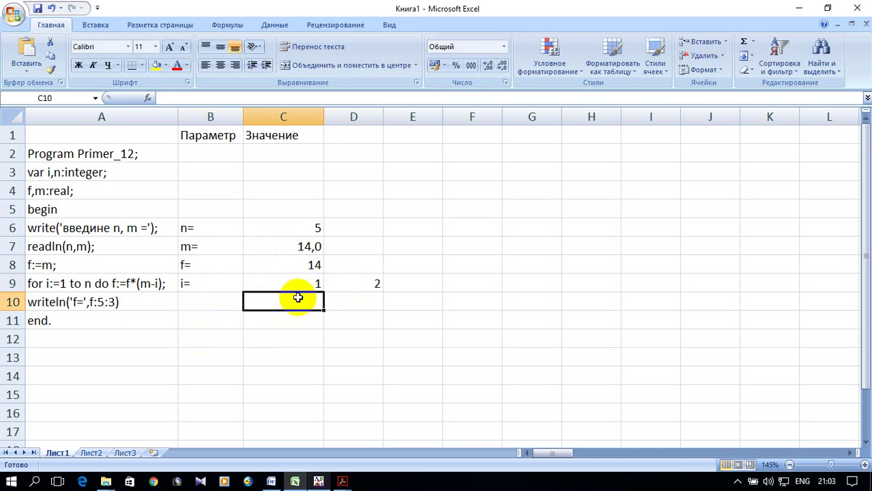
pyautogui.moveTo(296, 281); pyautogui.dragTo(557, 295)
pyautogui.click(273, 302)
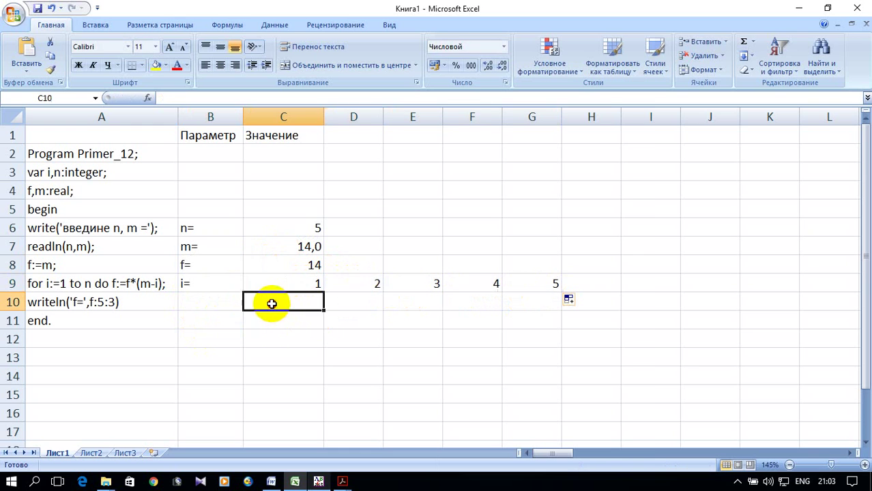
# Label B10 f=, enter =C8*(C7-C9) in C10 giving 182, and copy it into D10
pyautogui.click(216, 302)
pyautogui.write('f=')
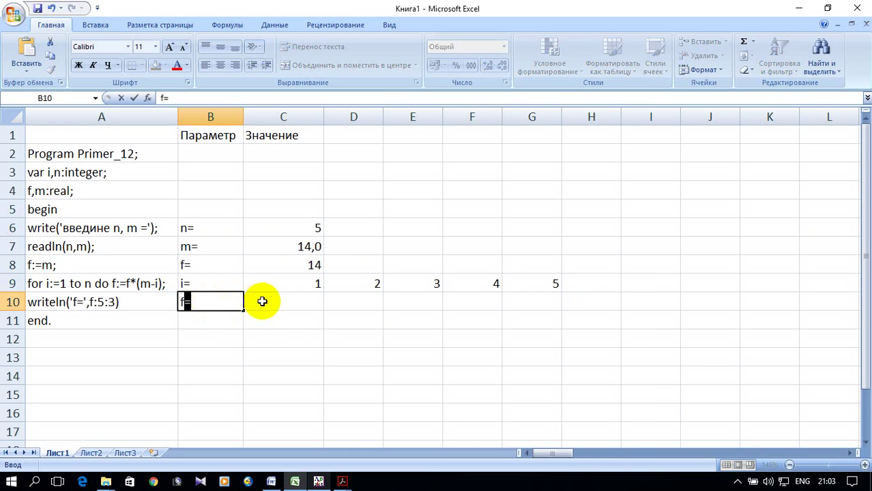
pyautogui.click(263, 300)
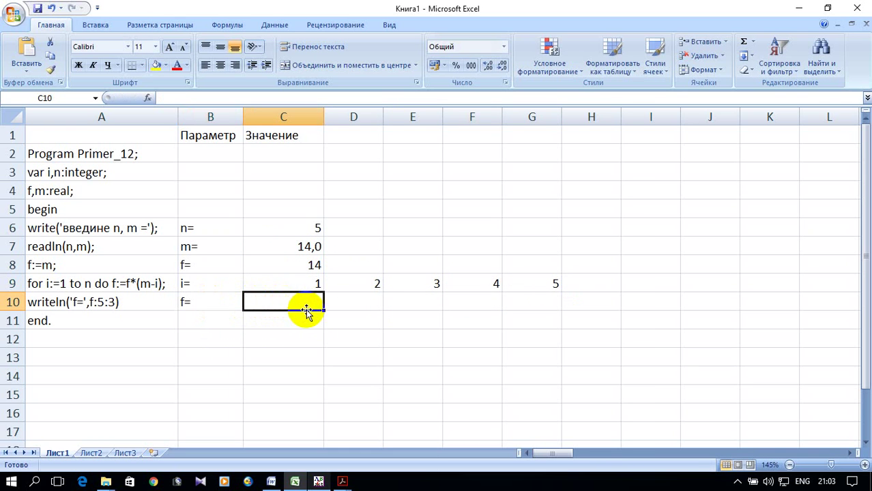
pyautogui.write('=')
pyautogui.click(292, 265)
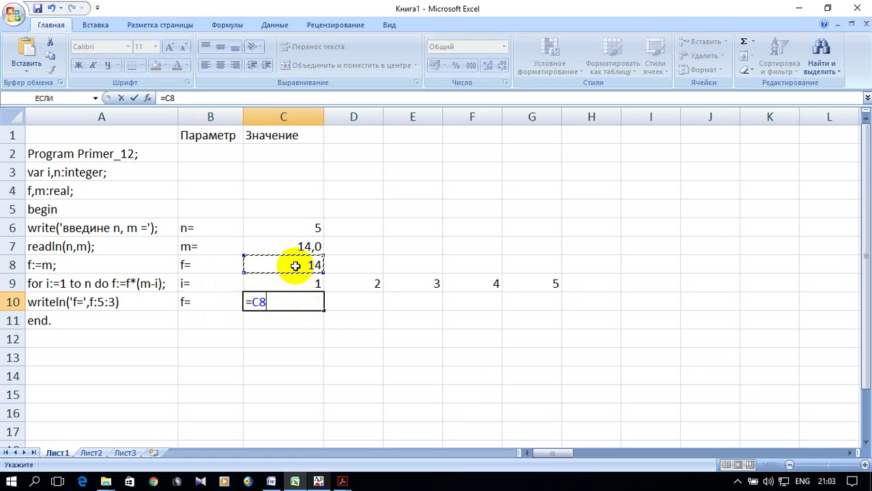
pyautogui.write('*')
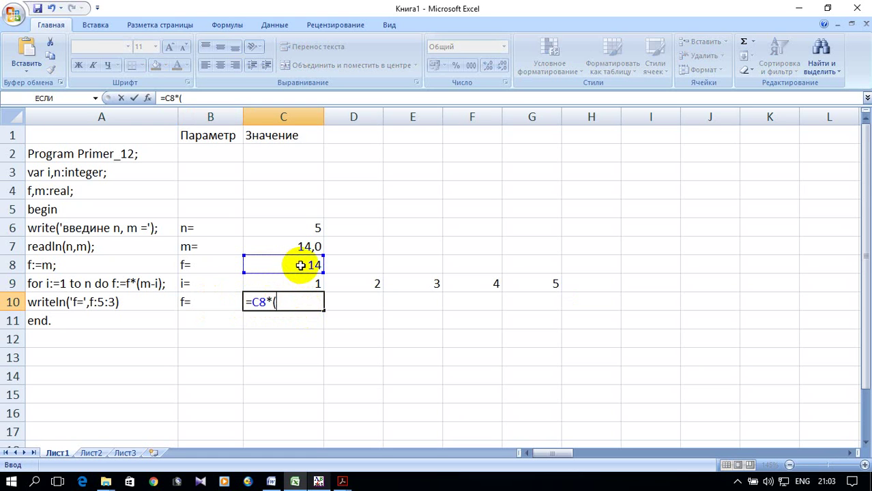
pyautogui.click(300, 246)
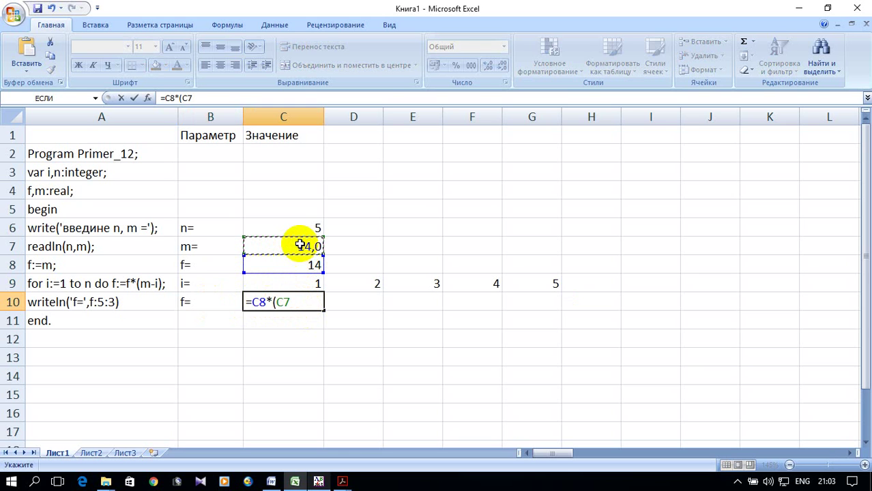
pyautogui.write('-')
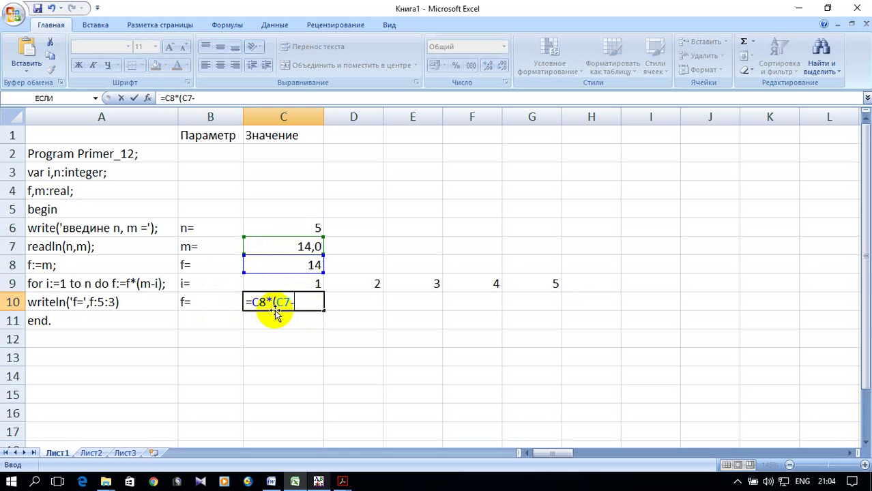
pyautogui.click(282, 286)
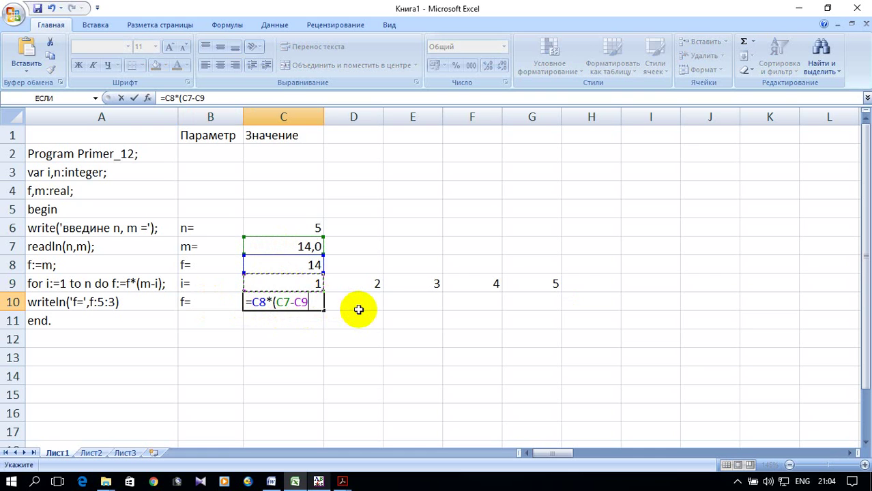
pyautogui.write(')')
pyautogui.press('Return')
pyautogui.click(298, 296)
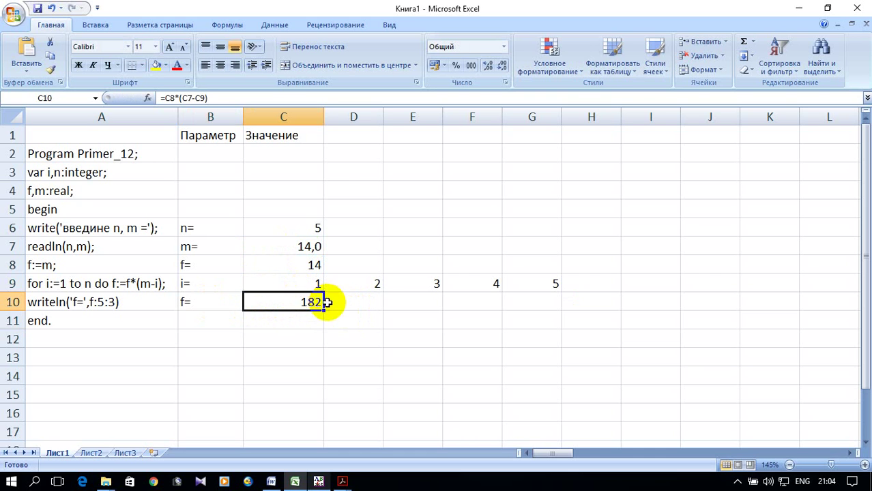
pyautogui.moveTo(325, 311); pyautogui.dragTo(386, 309)
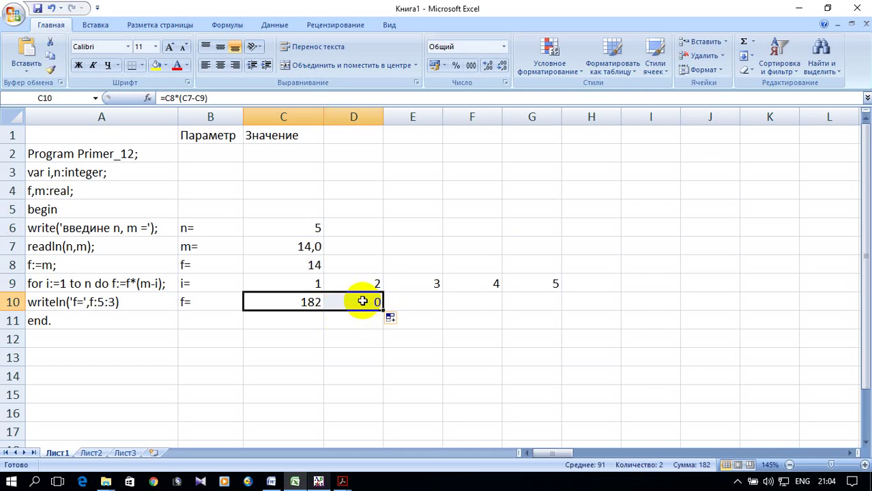
# Anchor C10's formula as =C8*($C7-C9) and copy it into D10
pyautogui.doubleClick(358, 306)
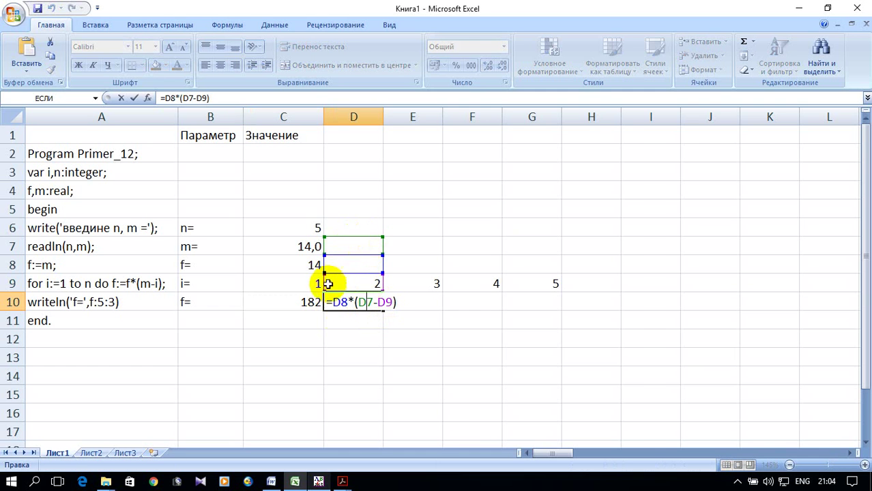
pyautogui.doubleClick(292, 303)
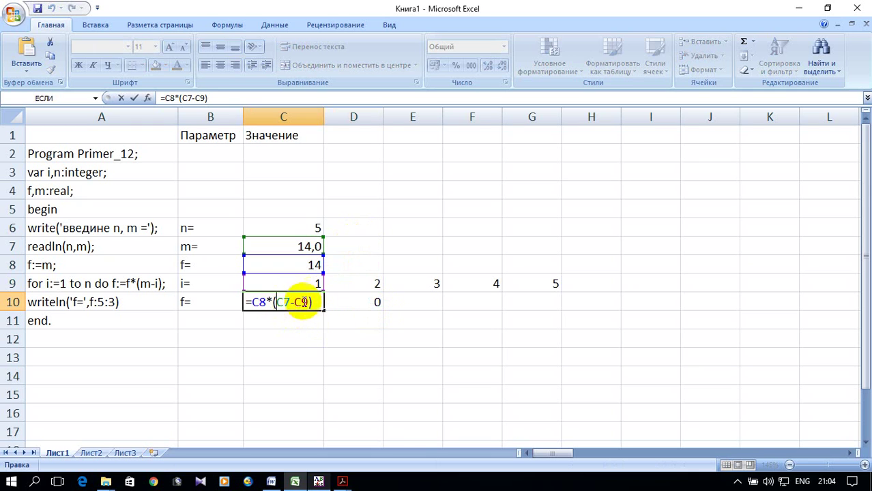
pyautogui.write('$')
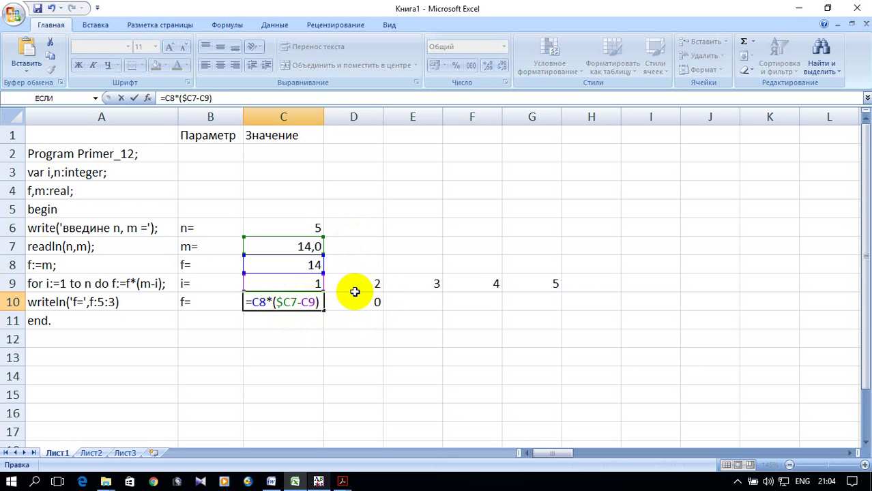
pyautogui.press('Return')
pyautogui.click(290, 302)
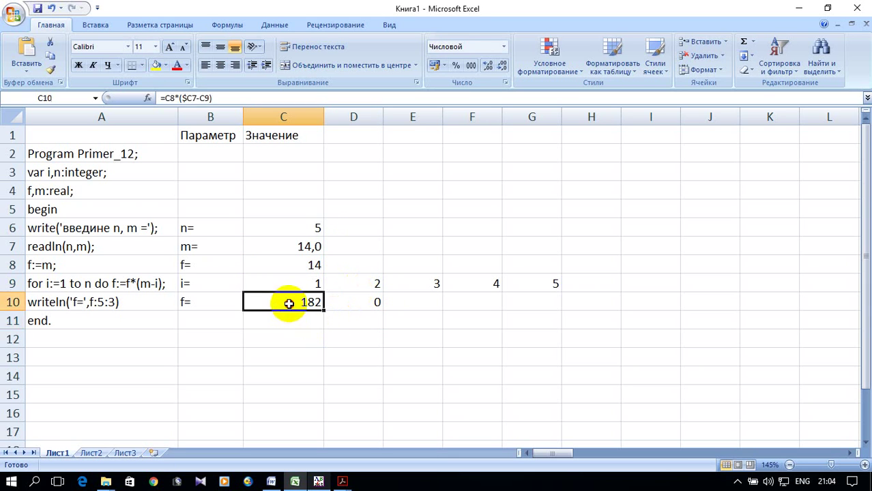
pyautogui.moveTo(321, 313); pyautogui.dragTo(367, 303)
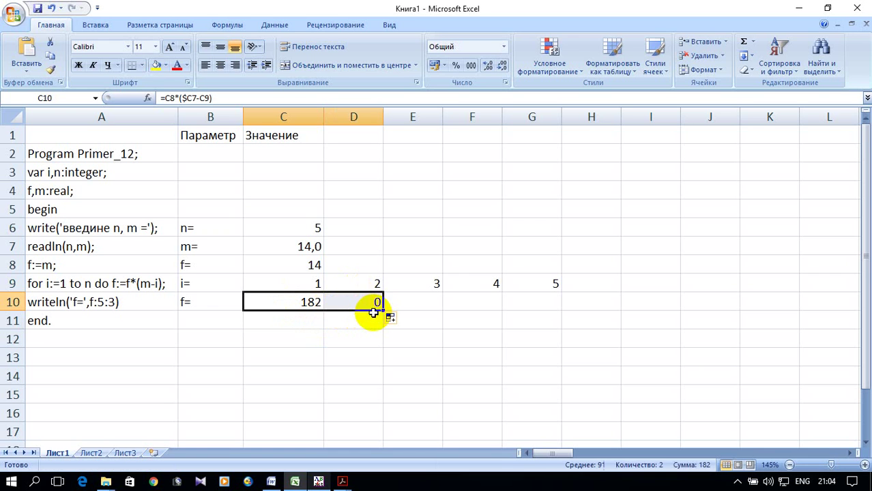
# Change D10 to =C10*($C7-D9) and fill it across to G10, ending at 2162160
pyautogui.doubleClick(367, 303)
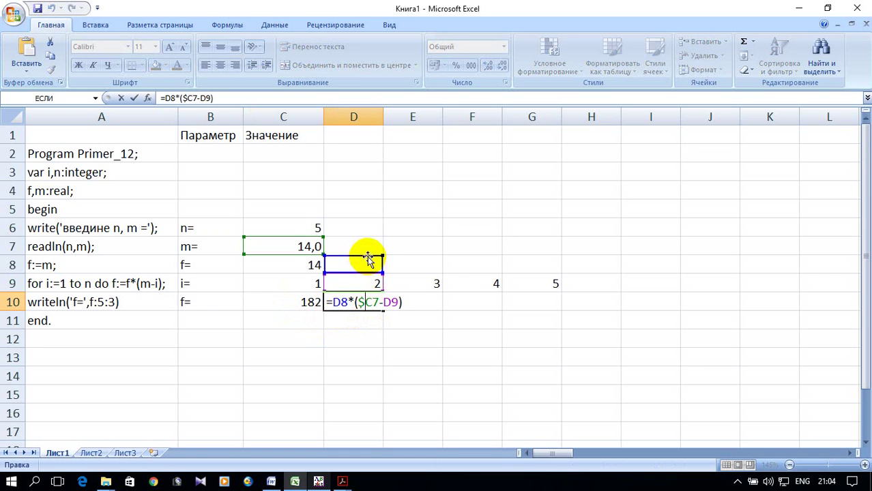
pyautogui.click(287, 302)
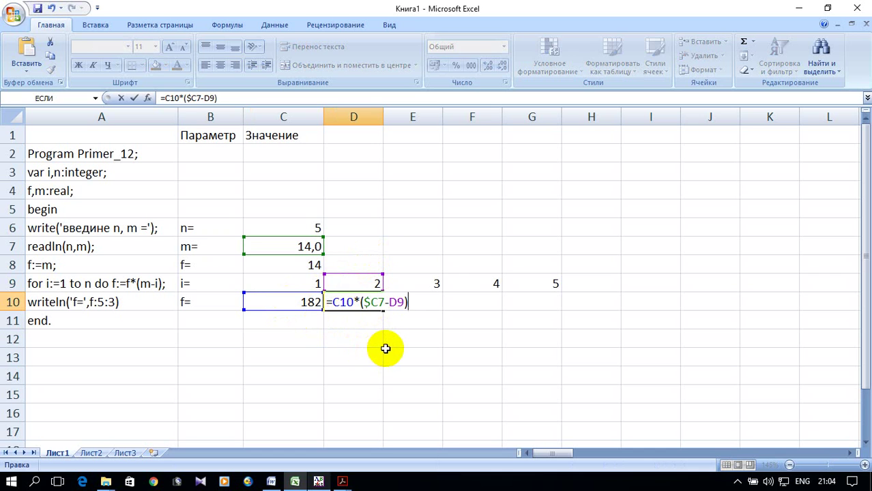
pyautogui.press('Return')
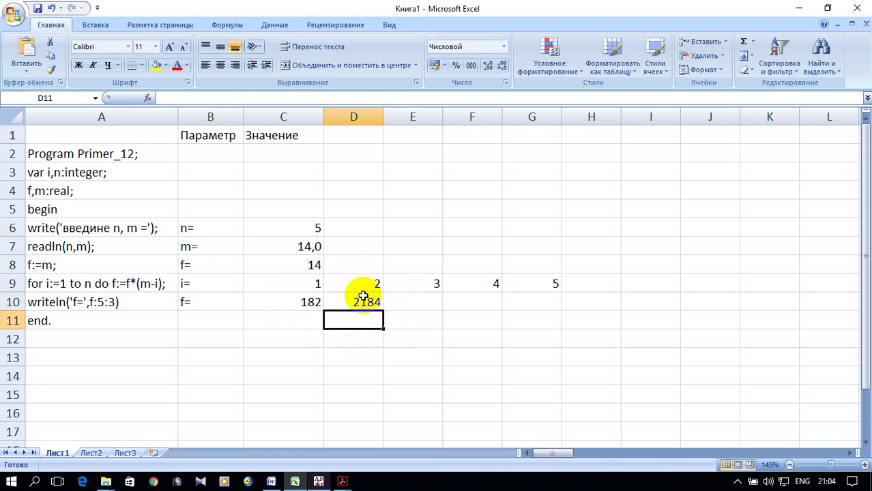
pyautogui.click(367, 304)
pyautogui.moveTo(383, 312)
pyautogui.mouseDown()
pyautogui.moveTo(547, 320)
pyautogui.moveTo(556, 313)
pyautogui.mouseUp()
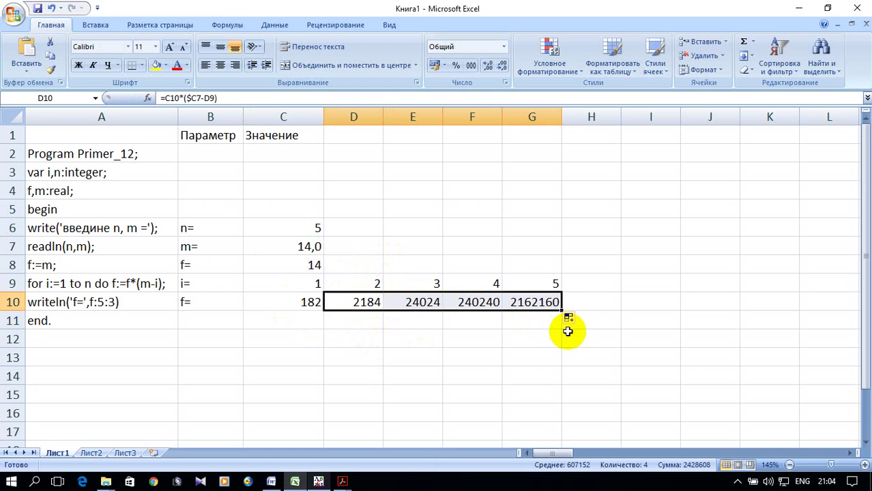
# Switch to Adobe Acrobat Reader DC and open Example_12.pdf
pyautogui.click(319, 482)
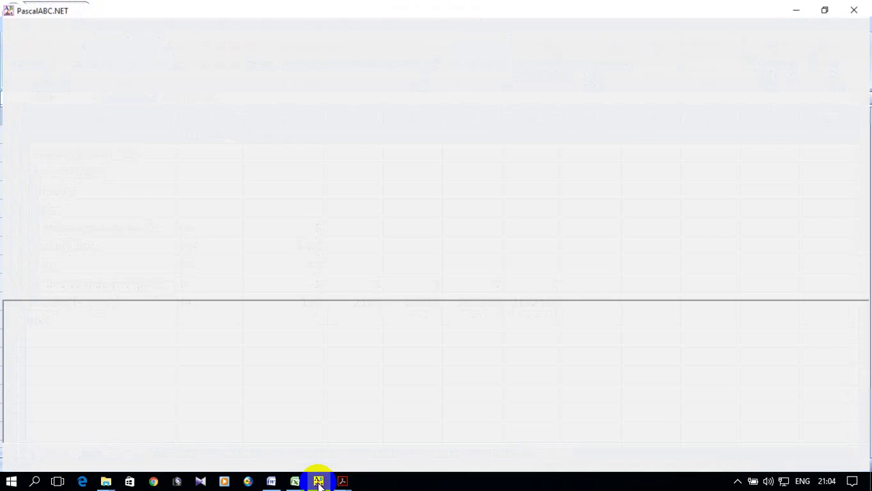
pyautogui.click(319, 482)
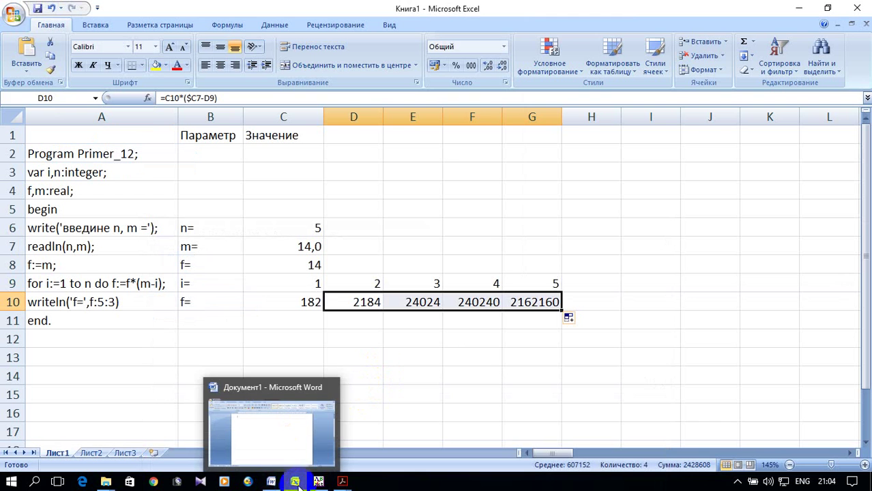
pyautogui.moveTo(318, 483)
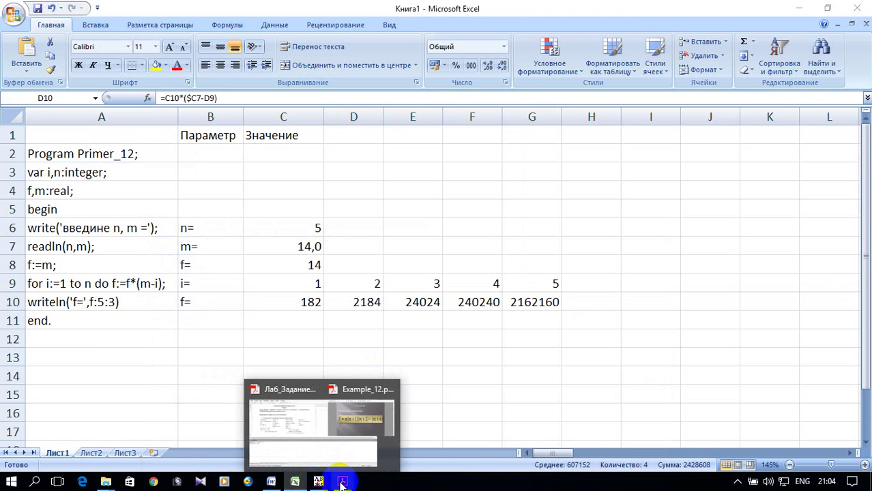
pyautogui.click(382, 448)
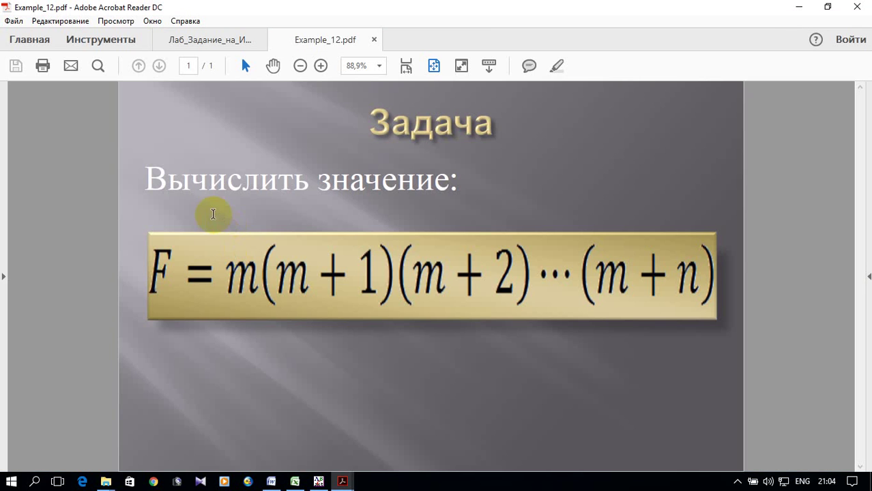
# Copy the slide line 'Вычислить значение:' to the clipboard
pyautogui.moveTo(151, 172); pyautogui.dragTo(741, 283)
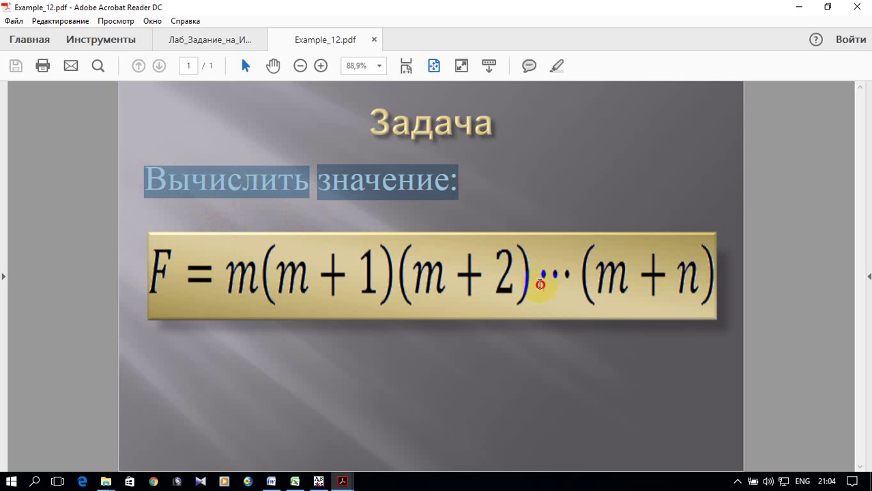
pyautogui.rightClick(415, 185)
pyautogui.click(445, 191)
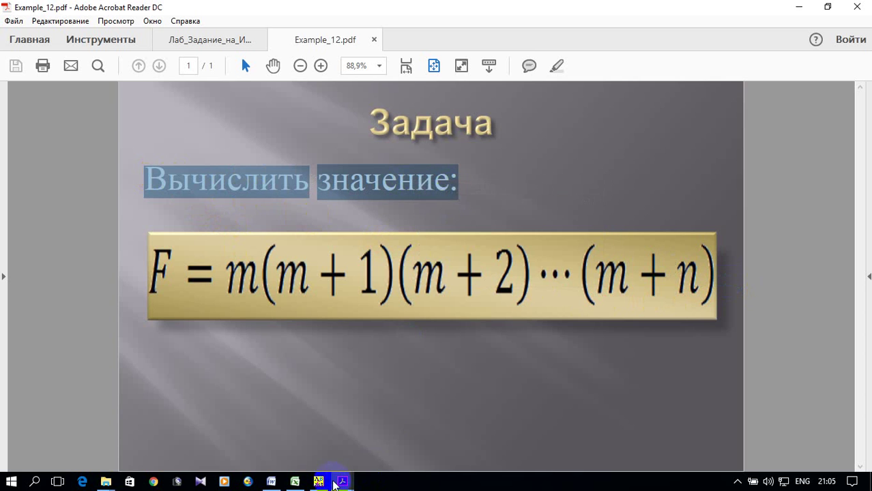
# Paste 'Вычислить значение:' into the blank Word document and select it
pyautogui.click(271, 481)
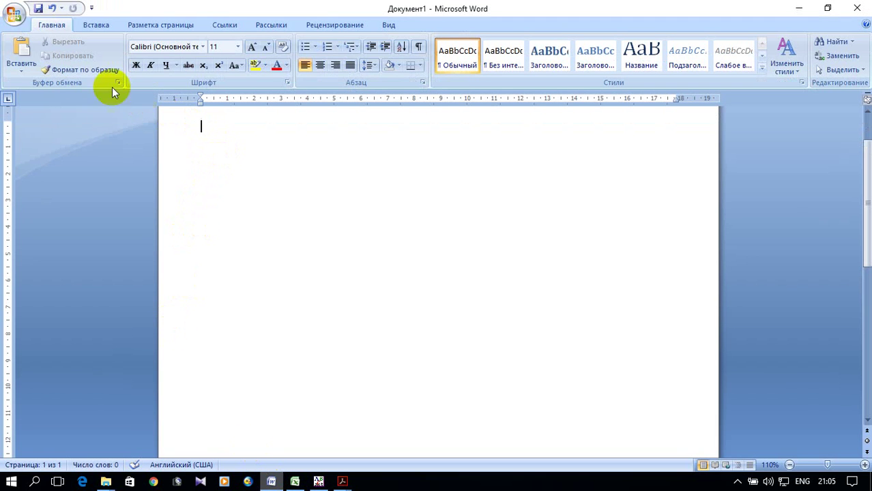
pyautogui.click(20, 48)
pyautogui.moveTo(594, 180); pyautogui.dragTo(205, 175)
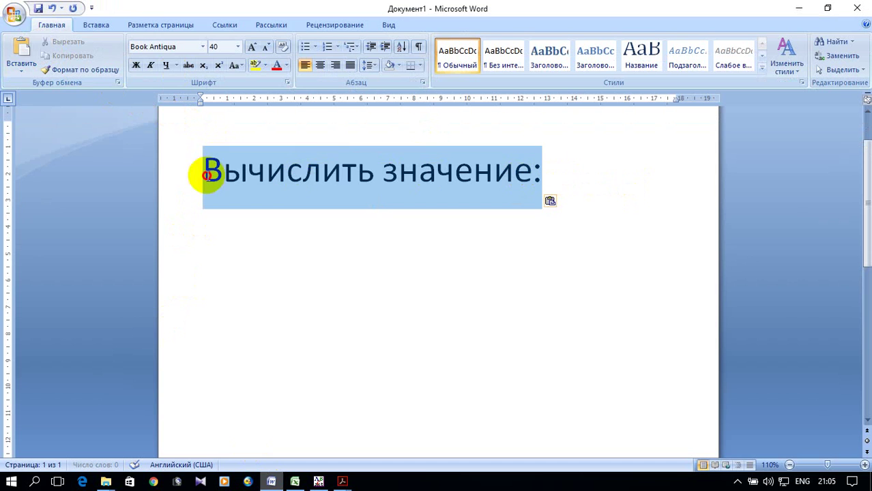
# Format the pasted line as Times New Roman, size 14
pyautogui.click(203, 47)
pyautogui.press('Down')
pyautogui.press('Down')
pyautogui.press('Down')
pyautogui.press('Return')
pyautogui.click(239, 47)
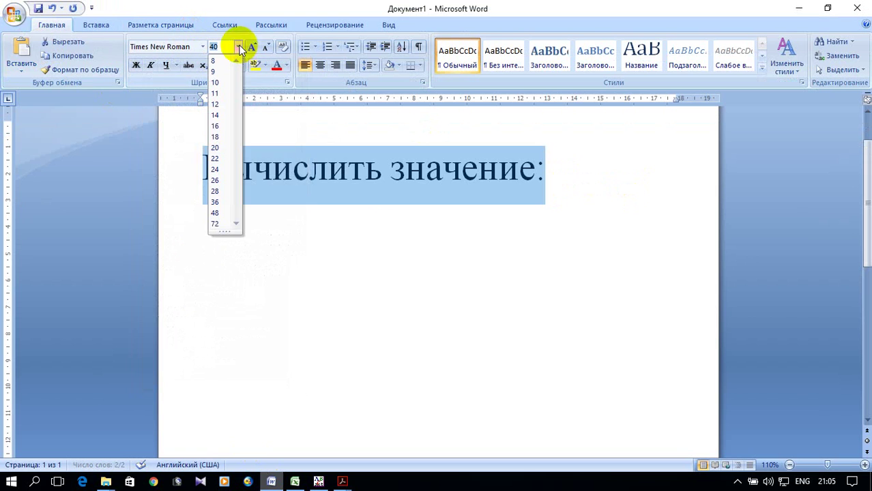
pyautogui.click(215, 115)
pyautogui.click(335, 149)
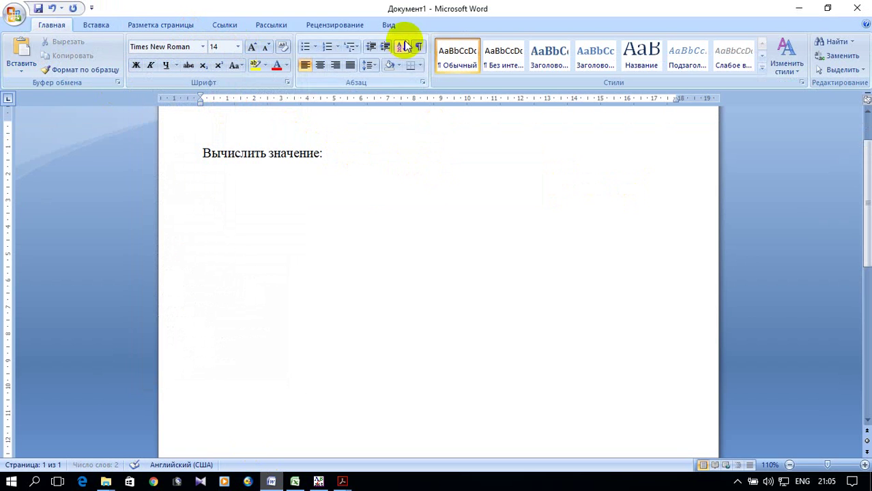
pyautogui.click(94, 25)
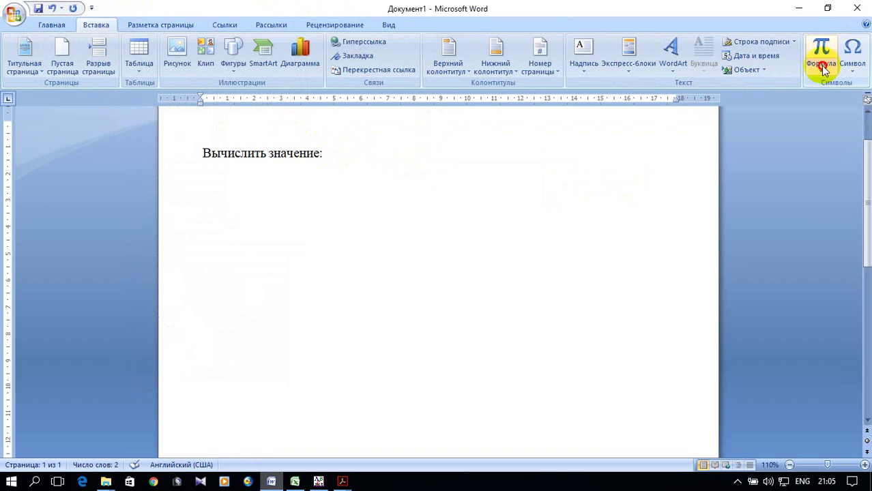
# Insert a new equation after the line and enter f = m(m − 1)
pyautogui.click(823, 70)
pyautogui.click(649, 357)
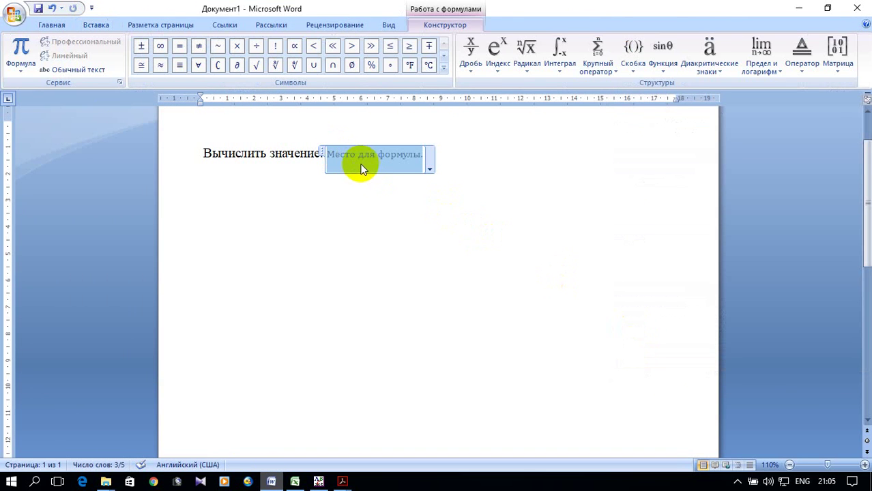
pyautogui.click(336, 162)
pyautogui.write('f = m(m − 1')
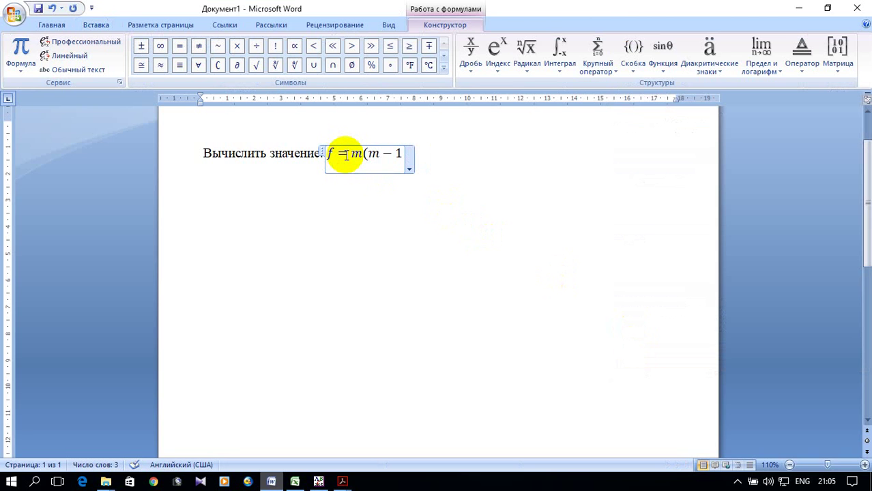
pyautogui.press('Right')
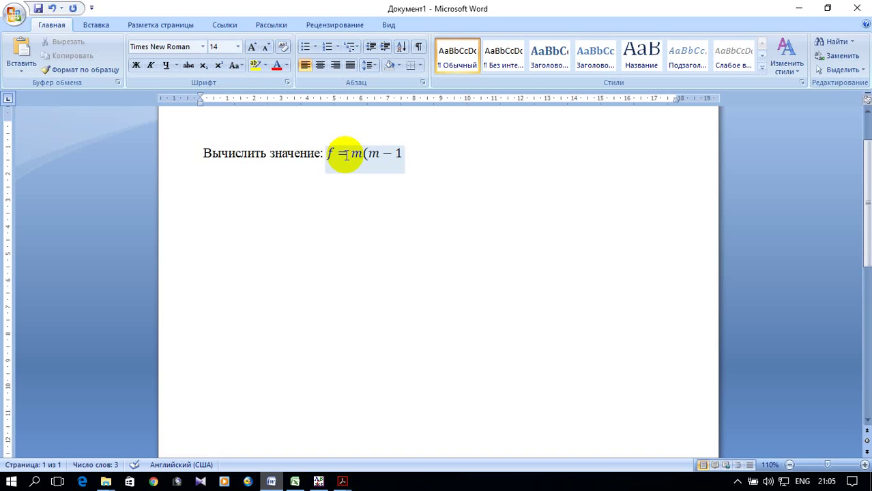
pyautogui.write(')')
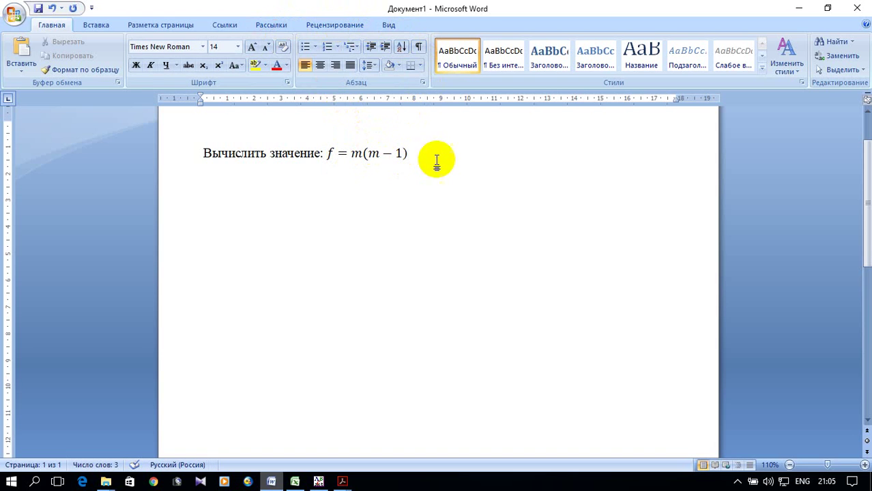
pyautogui.click(383, 156)
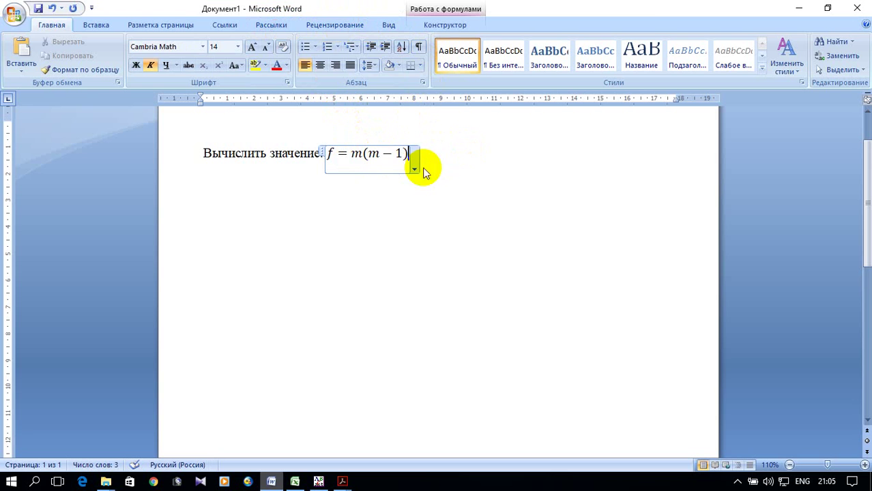
# Add a second pair of parentheses to the equation holding a copy of m − 1
pyautogui.click(441, 26)
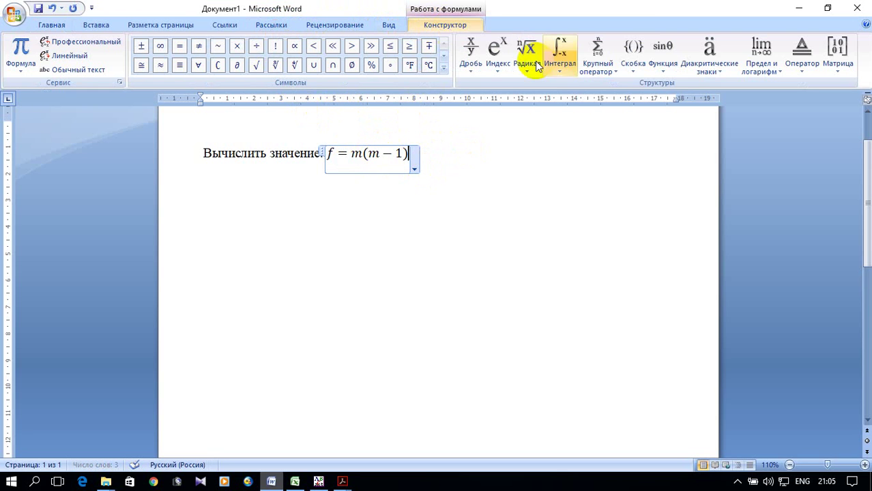
pyautogui.click(630, 58)
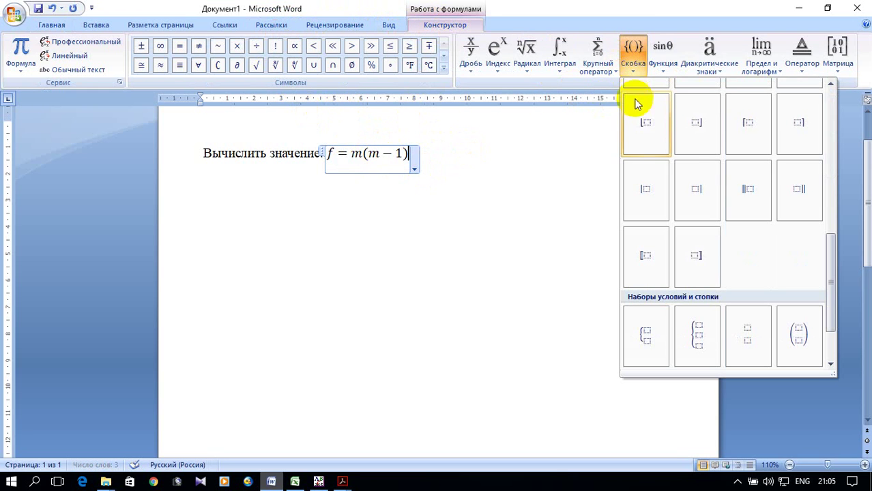
pyautogui.scroll(5, 715, 176)
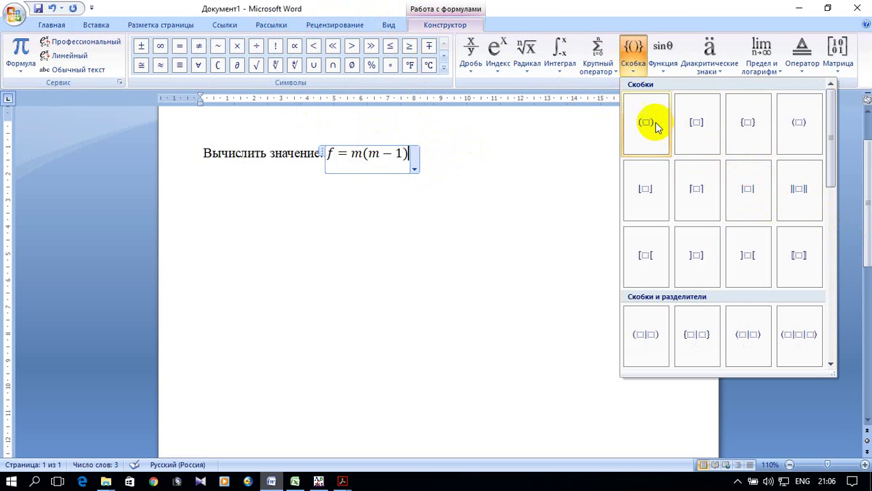
pyautogui.click(645, 124)
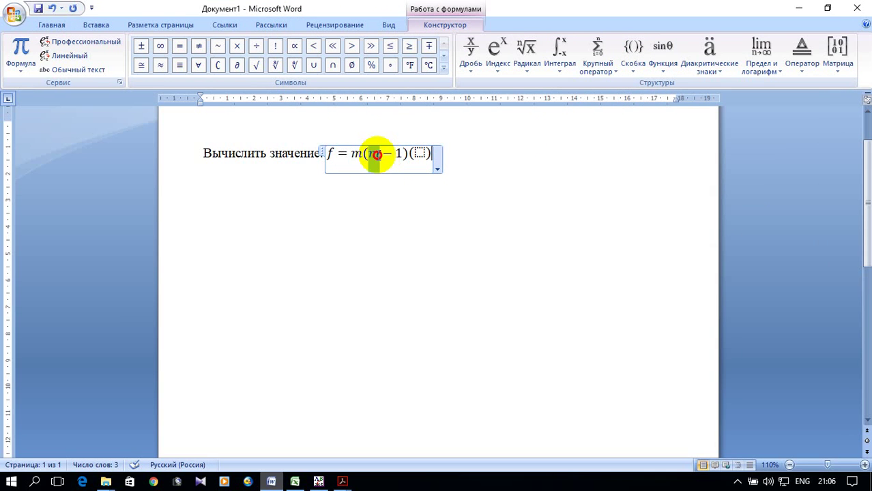
pyautogui.moveTo(374, 154); pyautogui.dragTo(400, 152)
pyautogui.rightClick(384, 156)
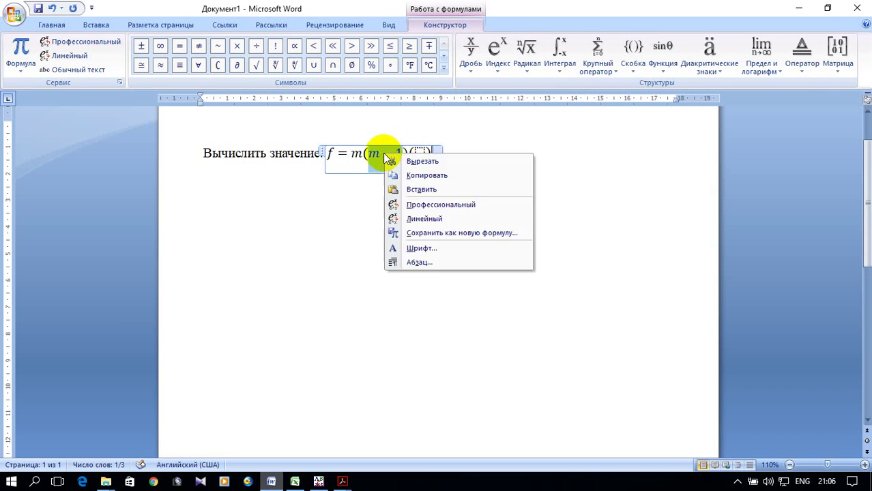
pyautogui.click(398, 172)
pyautogui.click(419, 152)
pyautogui.rightClick(419, 153)
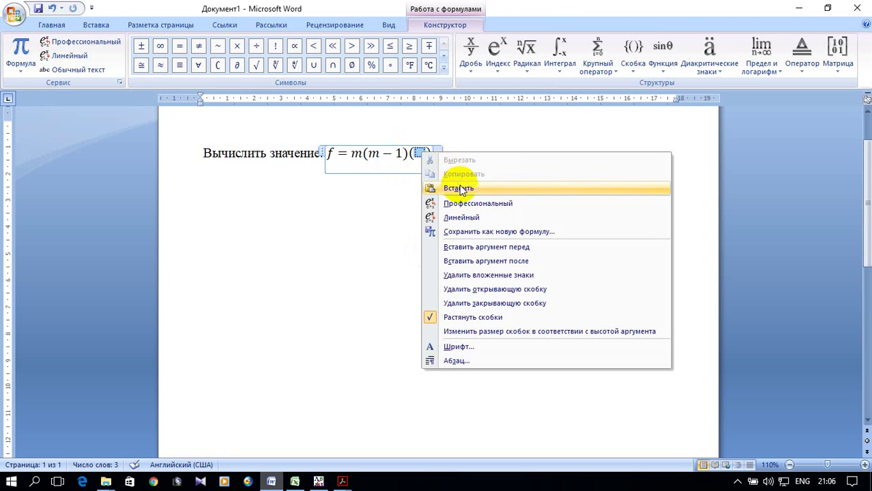
pyautogui.click(401, 187)
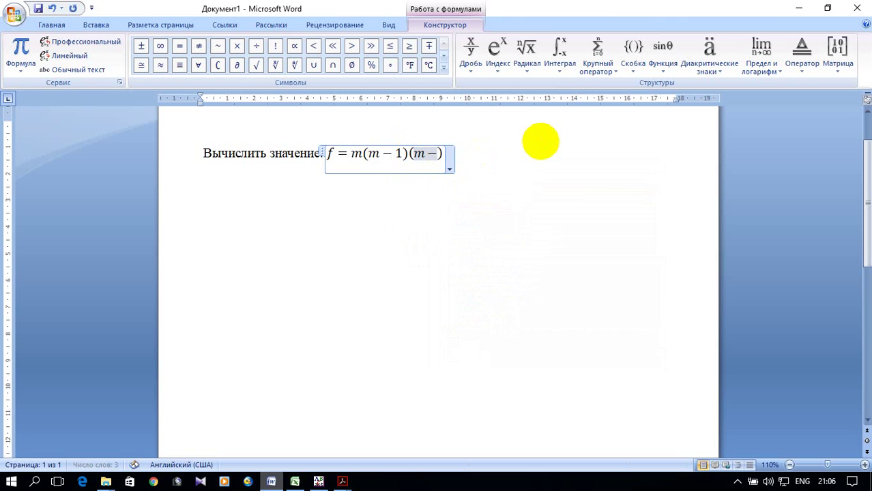
pyautogui.write('2')
pyautogui.click(455, 154)
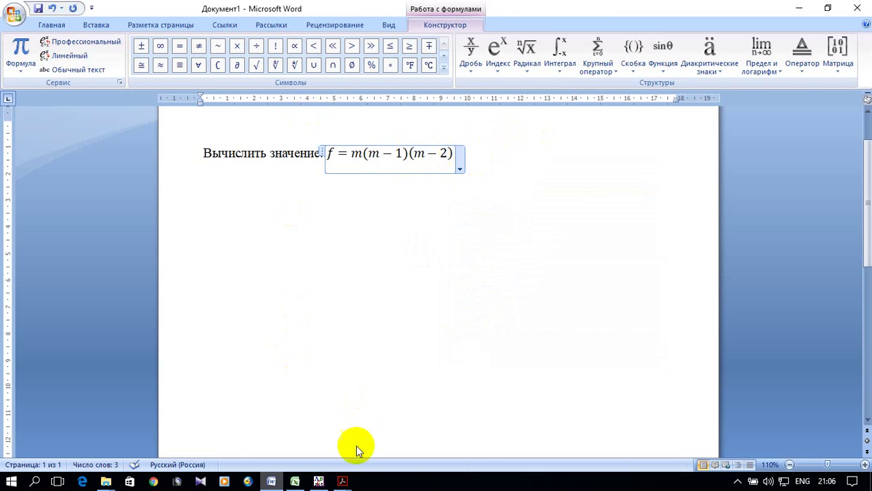
# Append the ellipsis and the final (m − n) factor, then leave the equation
pyautogui.click(343, 482)
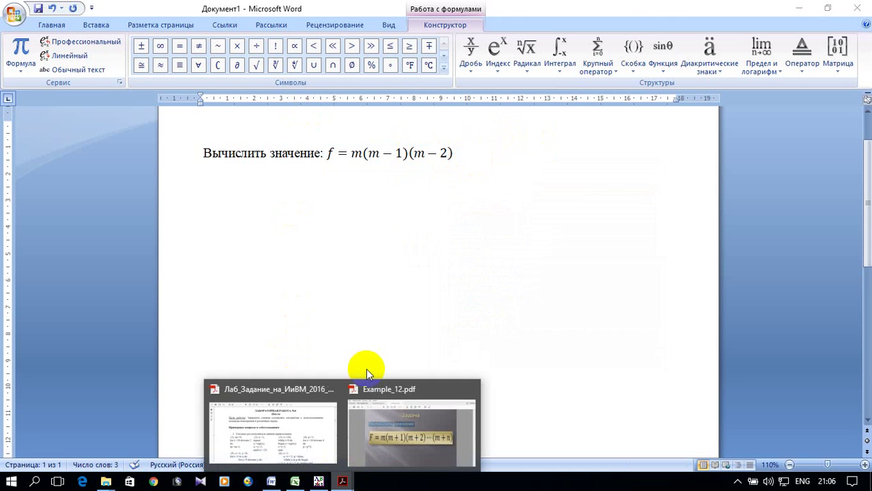
pyautogui.click(456, 155)
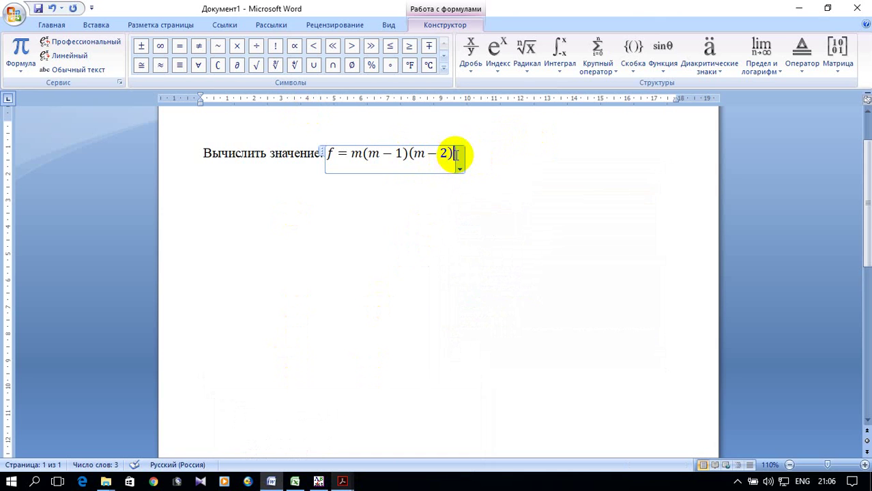
pyautogui.press('Right')
pyautogui.write('.')
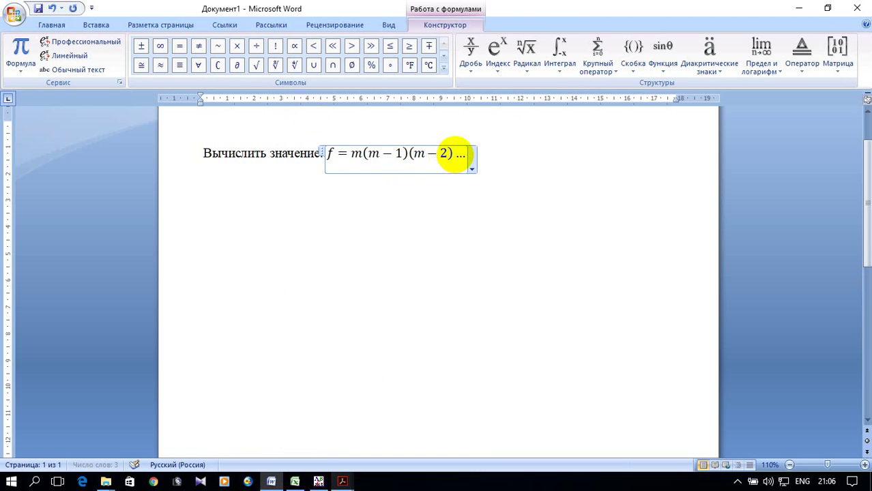
pyautogui.click(634, 51)
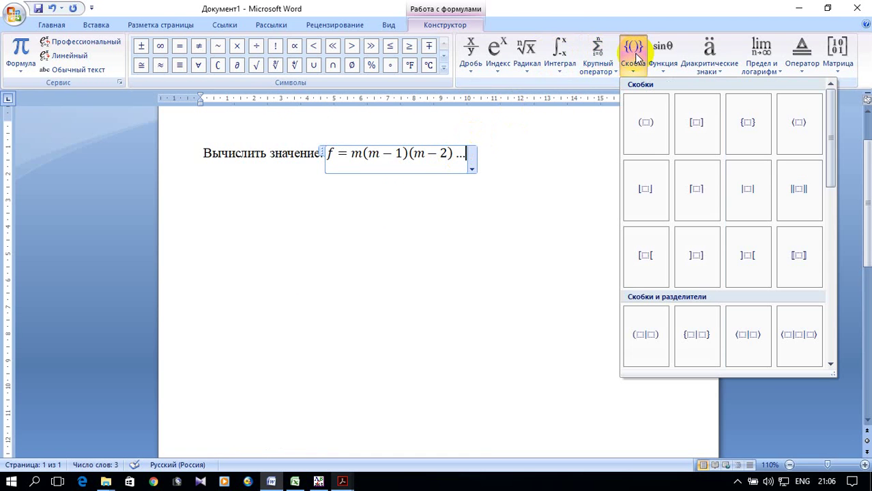
pyautogui.click(637, 122)
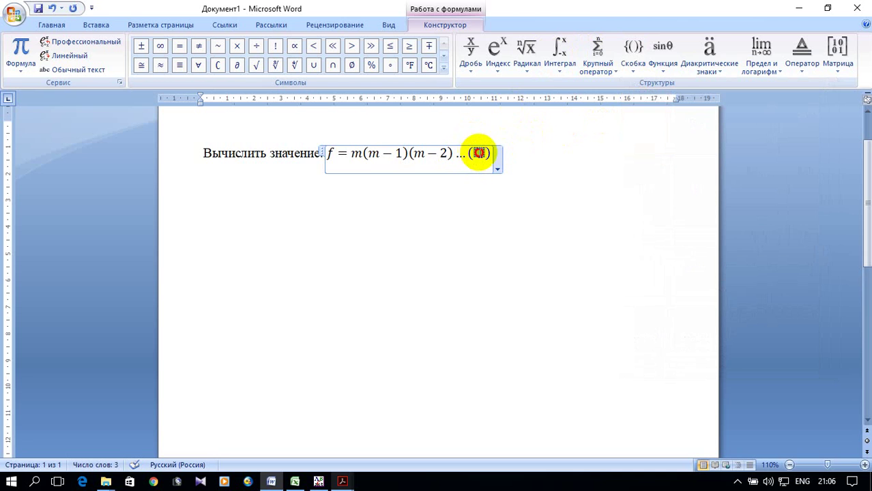
pyautogui.rightClick(479, 152)
pyautogui.click(514, 187)
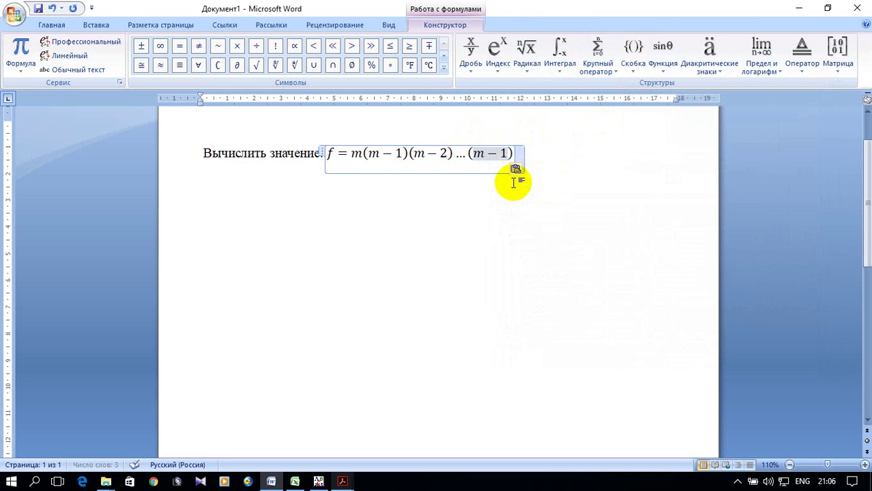
pyautogui.press('BackSpace')
pyautogui.write('n')
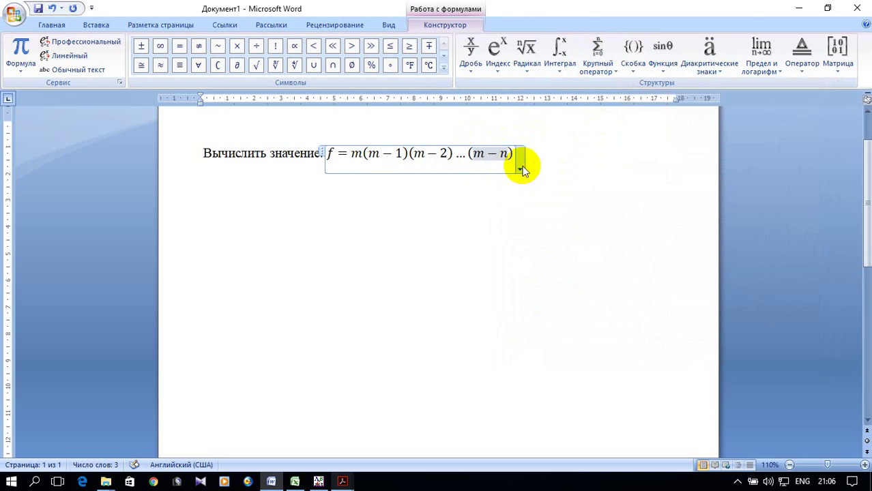
pyautogui.press('Left')
pyautogui.press('Left')
pyautogui.press('Left')
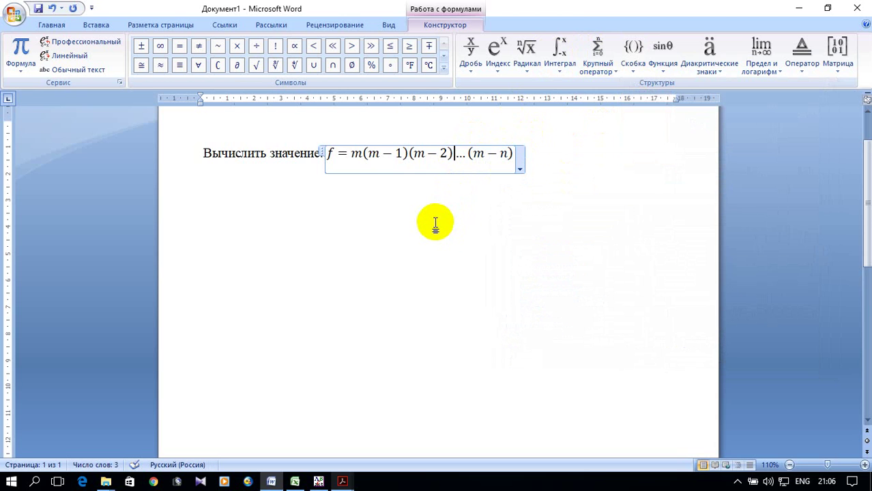
pyautogui.scroll(-1, 438, 228)
pyautogui.click(558, 132)
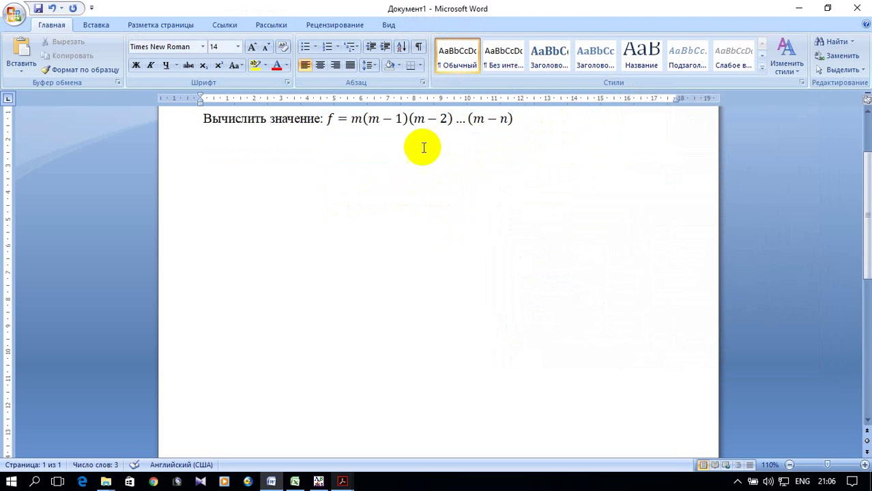
pyautogui.press('Return')
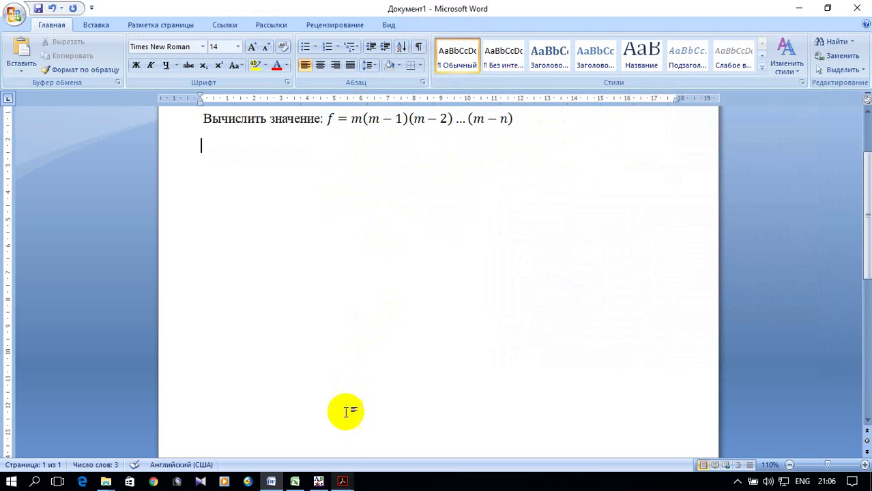
pyautogui.click(319, 482)
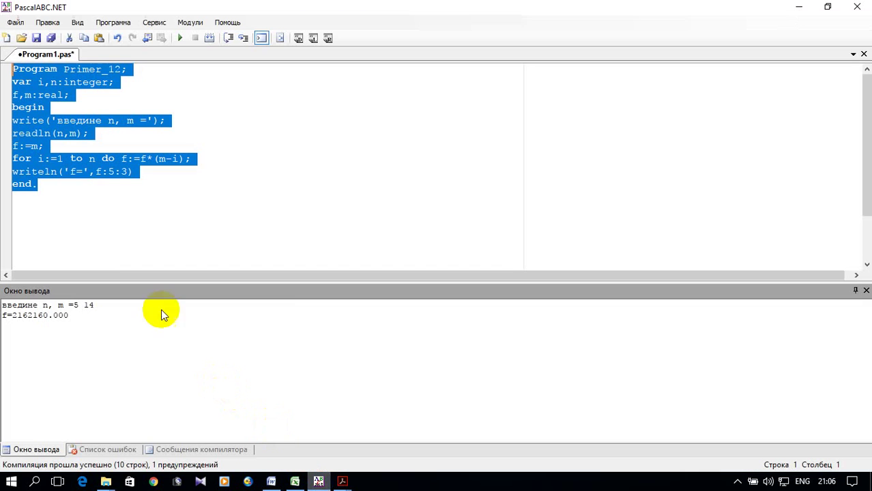
pyautogui.rightClick(41, 99)
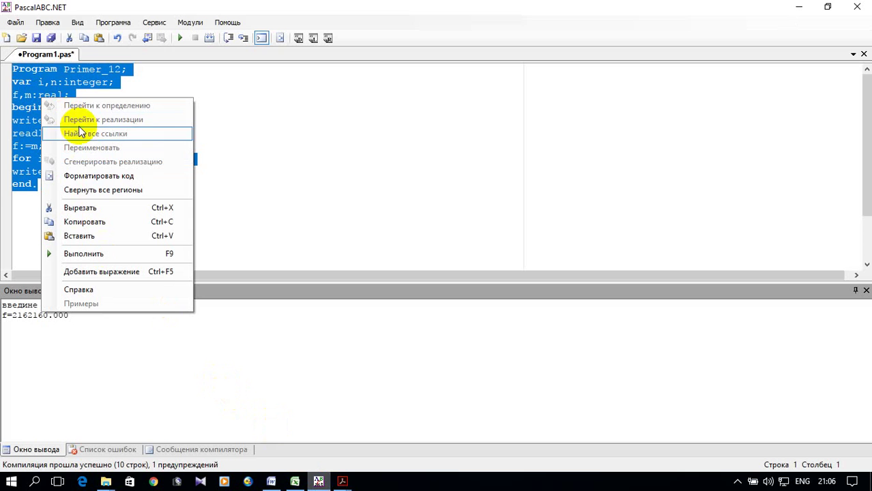
pyautogui.click(112, 222)
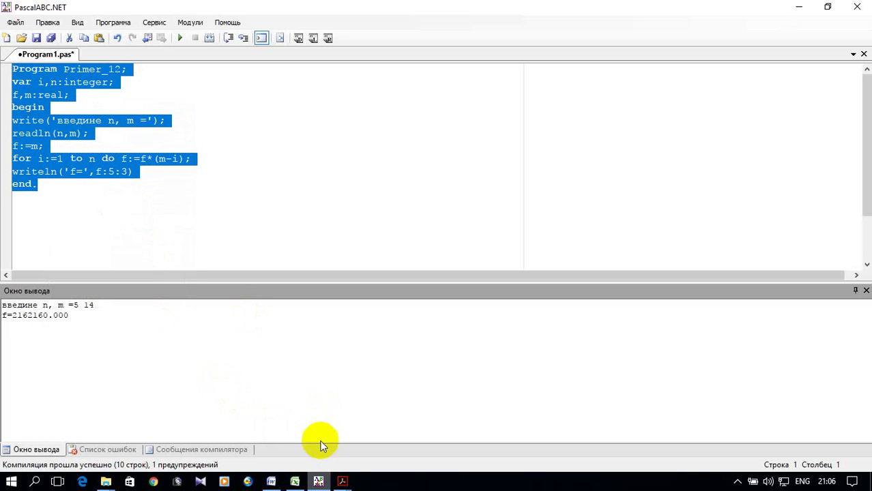
pyautogui.click(271, 483)
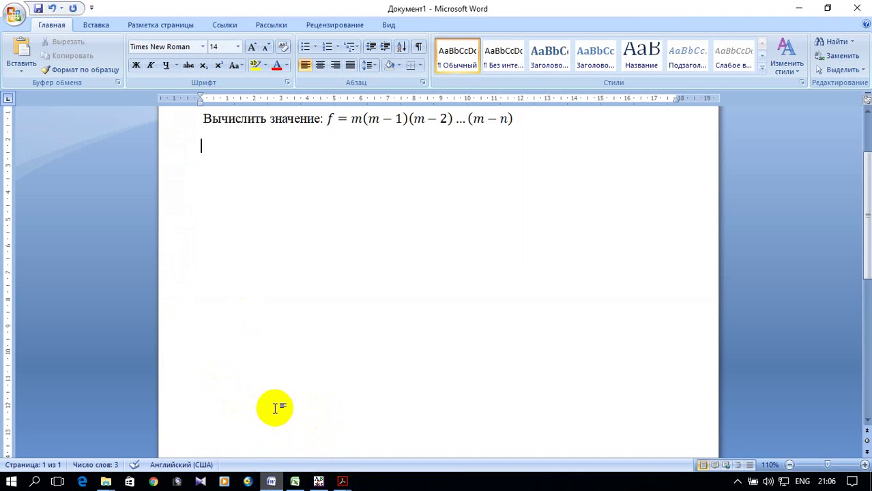
# Paste the Pascal program under the formula and insert a new drawing canvas below it
pyautogui.hotkey('ctrl', 'v')
pyautogui.click(318, 342)
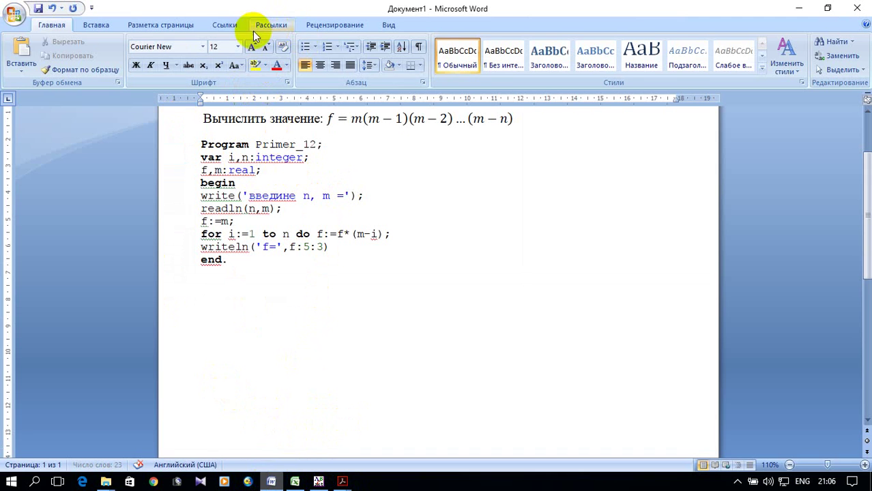
pyautogui.click(108, 30)
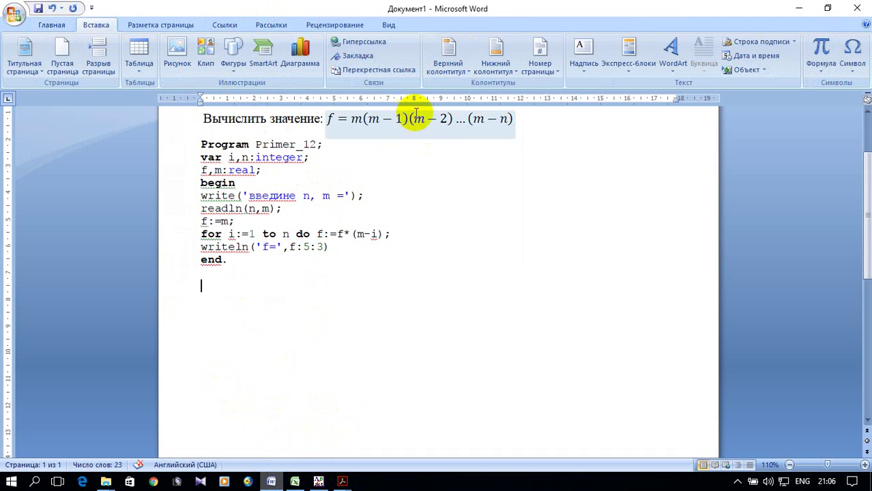
pyautogui.click(239, 77)
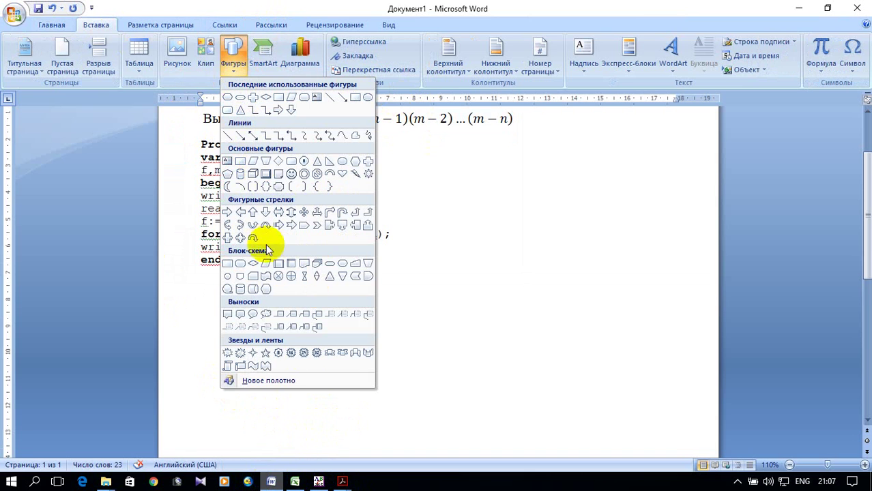
pyautogui.click(271, 380)
pyautogui.scroll(1, 266, 275)
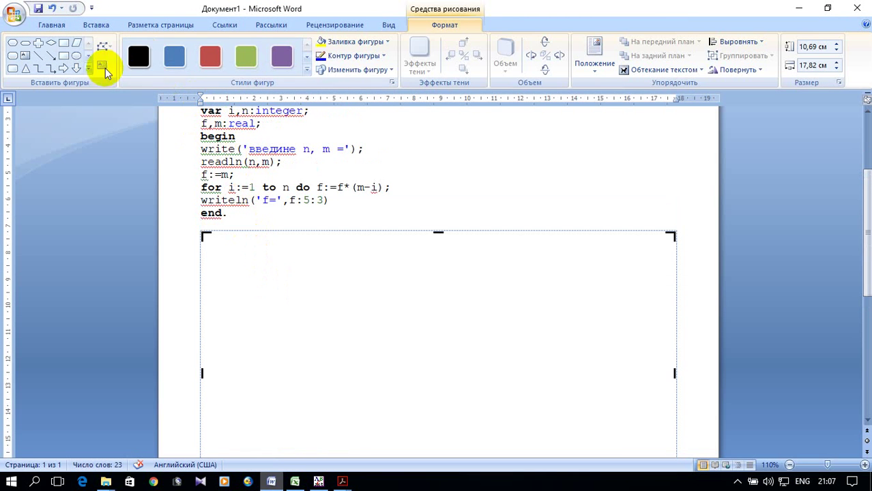
pyautogui.click(92, 25)
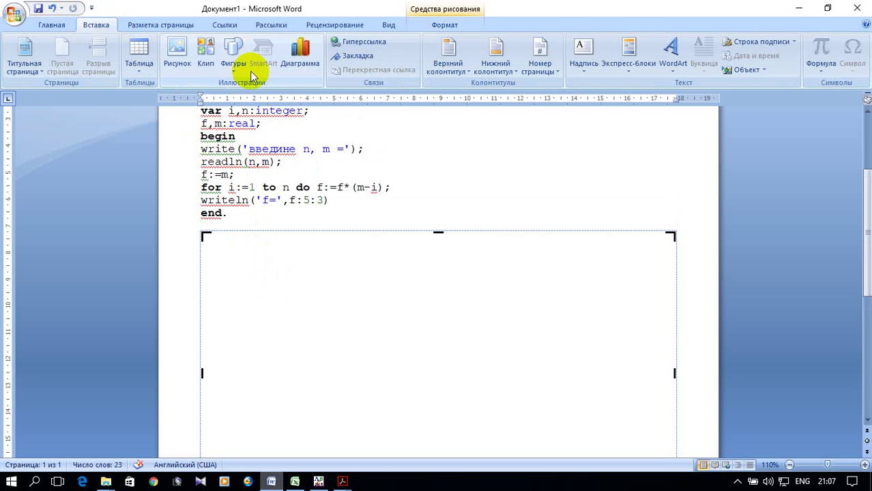
pyautogui.click(235, 65)
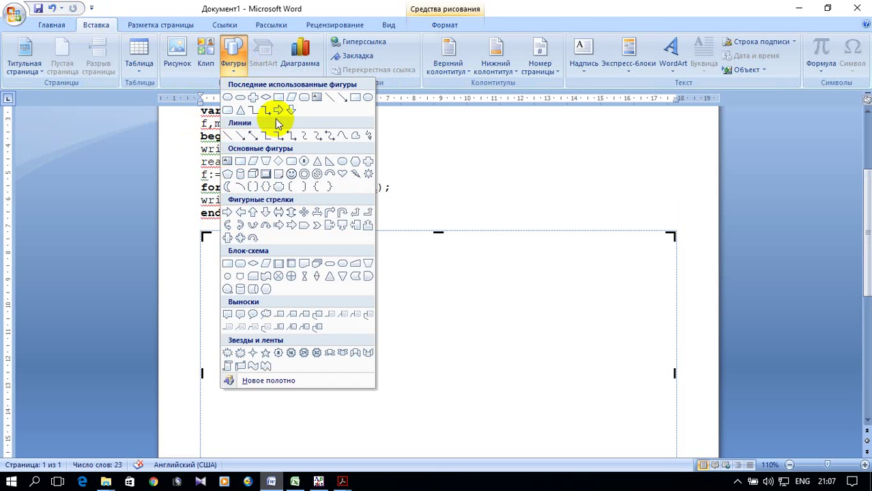
# Draw a rounded start block, input parallelogram, process rectangle and loop hexagon on the canvas
pyautogui.click(241, 264)
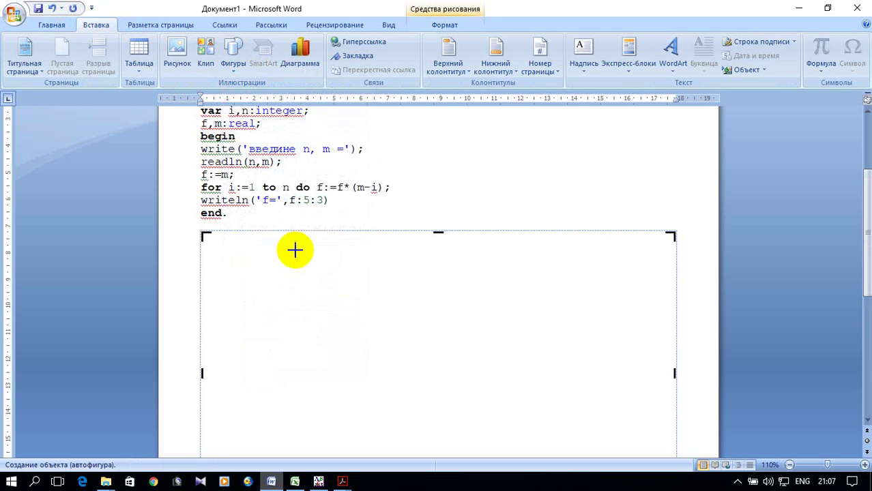
pyautogui.moveTo(326, 244)
pyautogui.mouseDown()
pyautogui.moveTo(530, 286)
pyautogui.moveTo(430, 270)
pyautogui.mouseUp()
pyautogui.scroll(1, 414, 273)
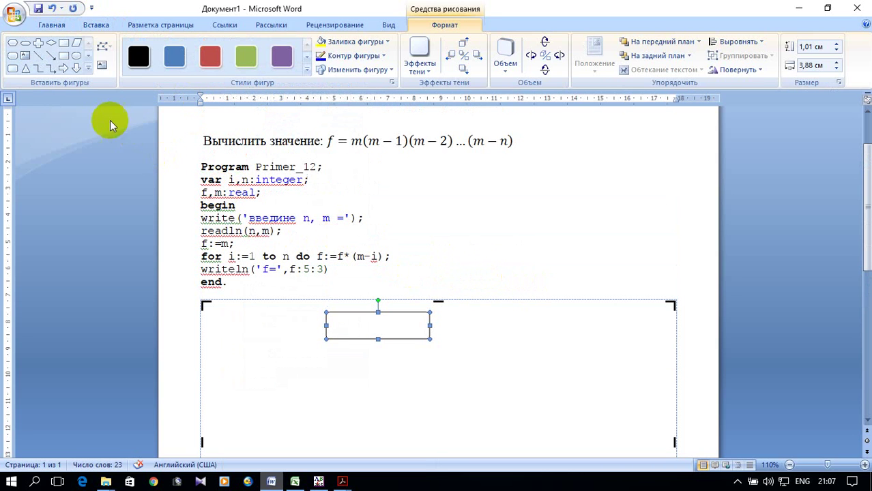
pyautogui.click(75, 45)
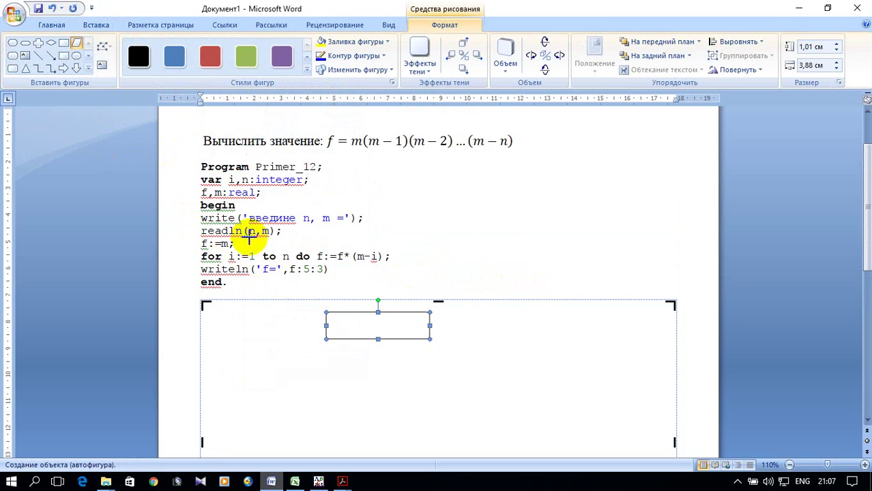
pyautogui.moveTo(317, 358); pyautogui.dragTo(441, 383)
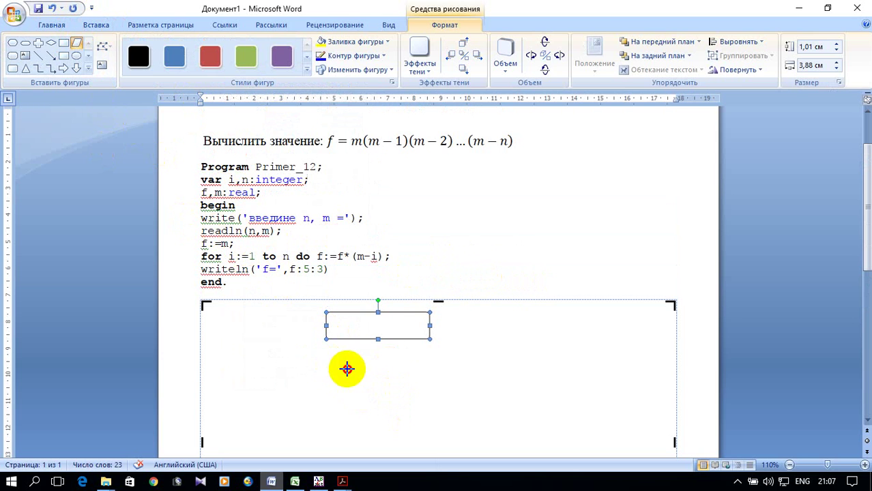
pyautogui.scroll(-3, 442, 382)
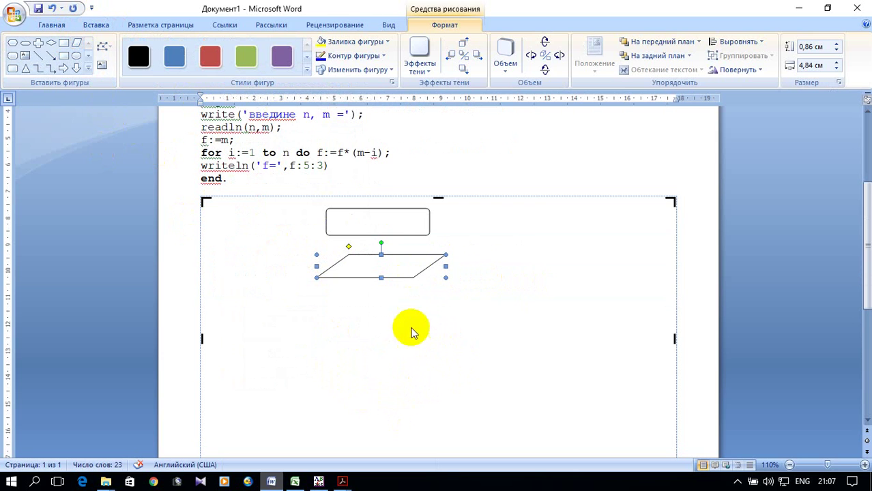
pyautogui.click(64, 43)
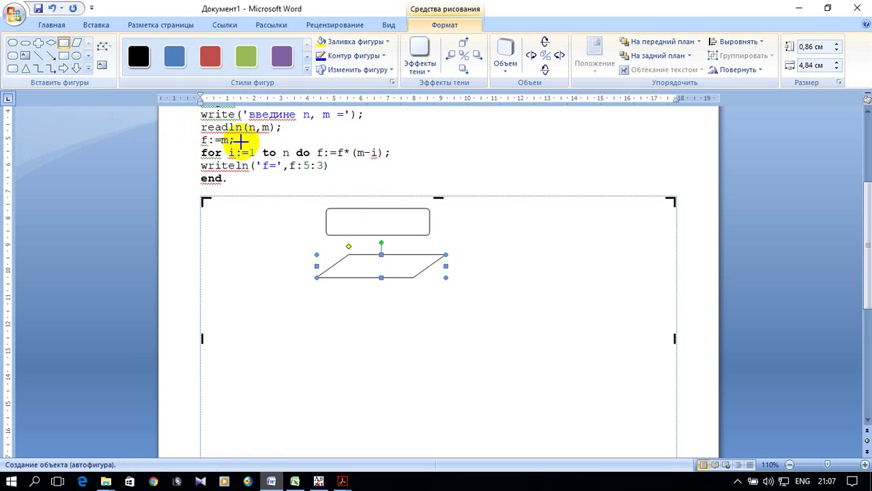
pyautogui.moveTo(296, 286); pyautogui.dragTo(454, 325)
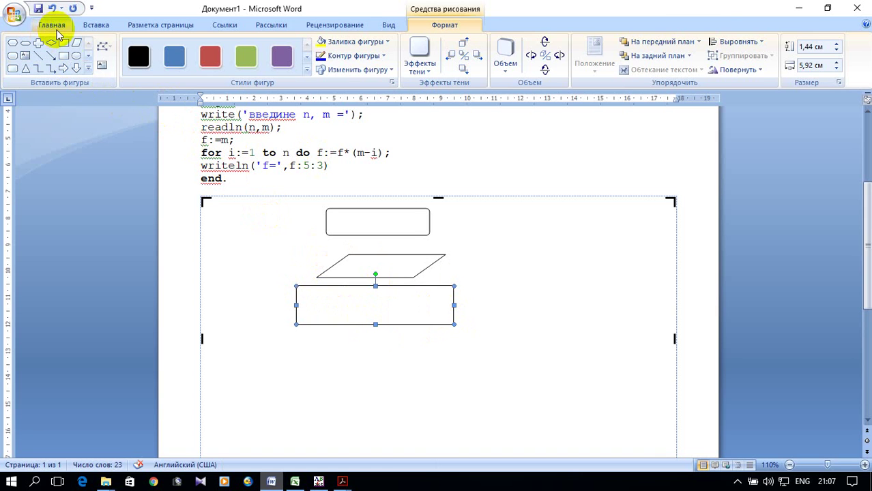
pyautogui.click(95, 27)
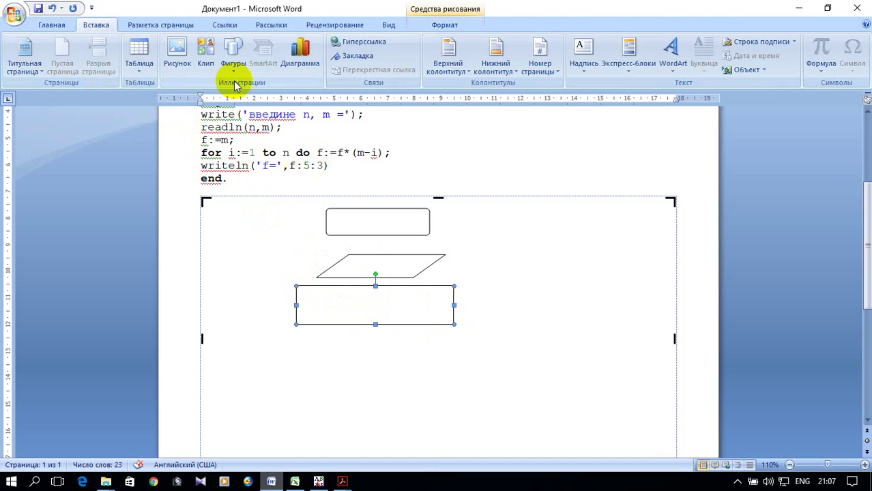
pyautogui.click(235, 62)
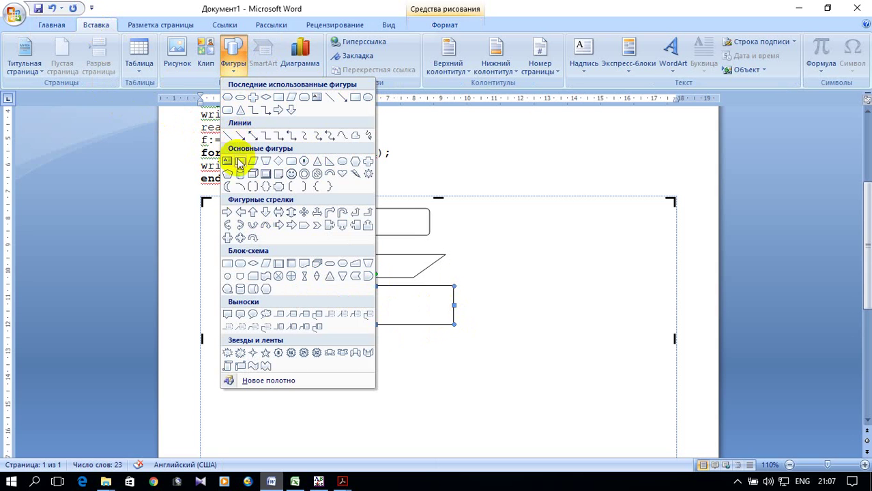
pyautogui.click(343, 265)
pyautogui.moveTo(306, 339); pyautogui.dragTo(457, 390)
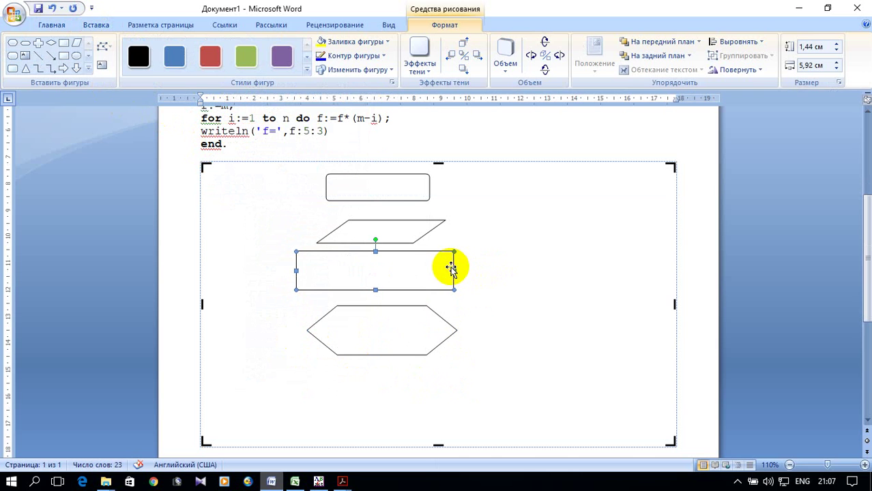
# Copy the rectangle below the hexagon, the parallelogram to its right, and the rounded rectangle at lower right
pyautogui.rightClick(451, 268)
pyautogui.click(493, 289)
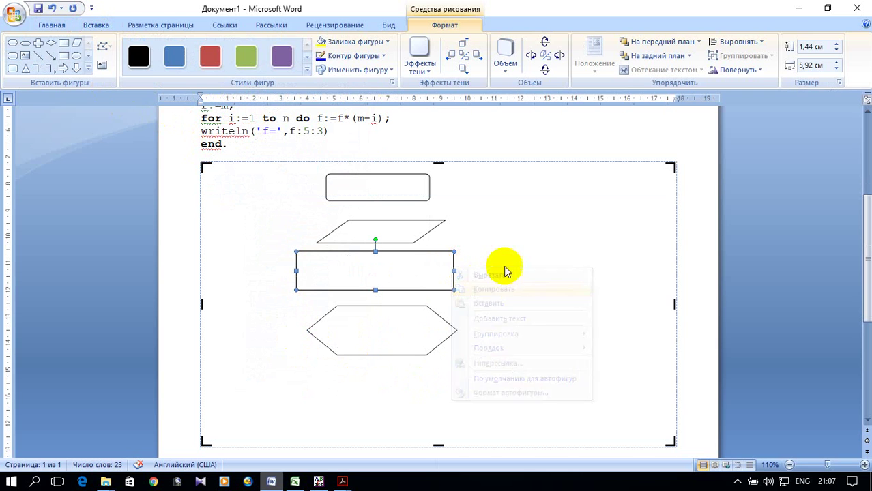
pyautogui.rightClick(510, 245)
pyautogui.click(530, 282)
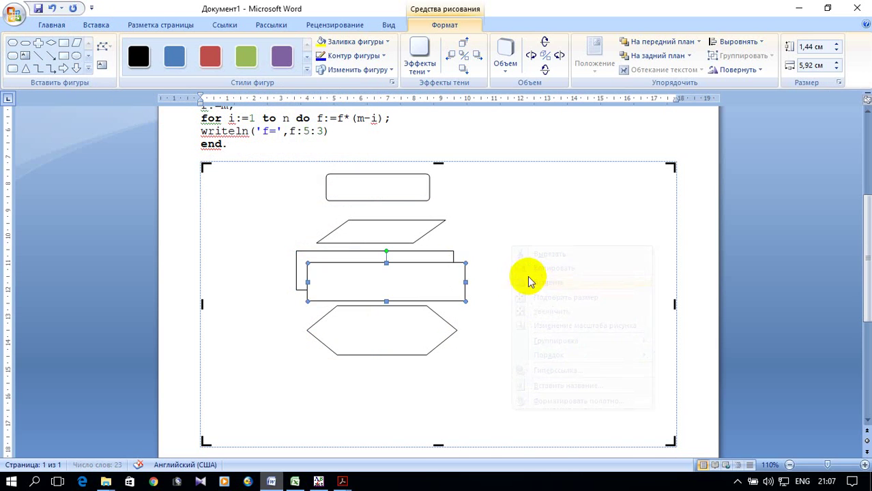
pyautogui.moveTo(435, 264); pyautogui.dragTo(413, 366)
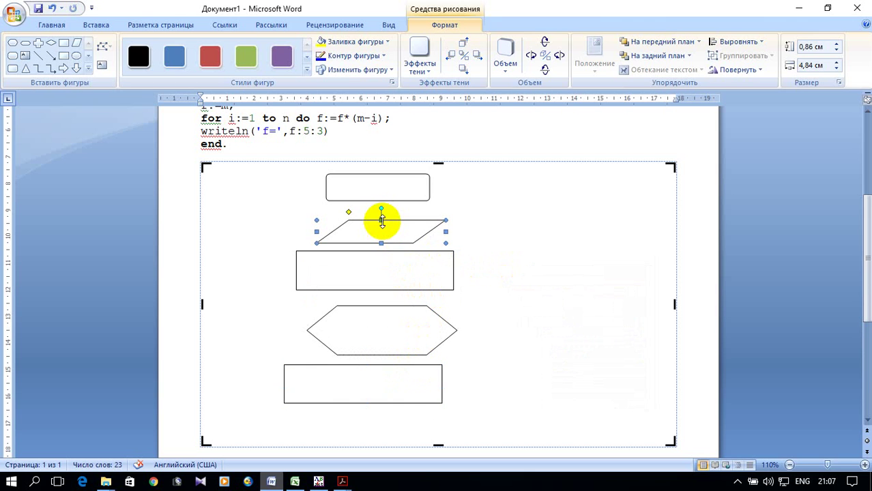
pyautogui.rightClick(382, 221)
pyautogui.click(427, 245)
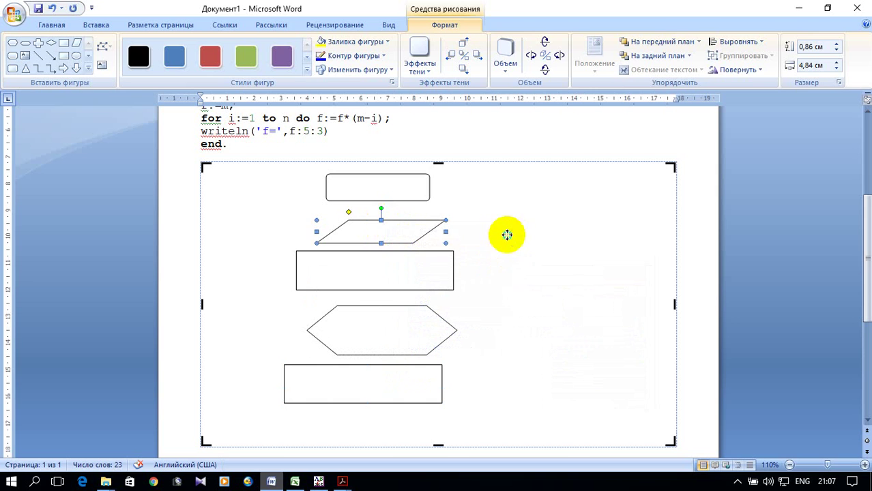
pyautogui.rightClick(507, 235)
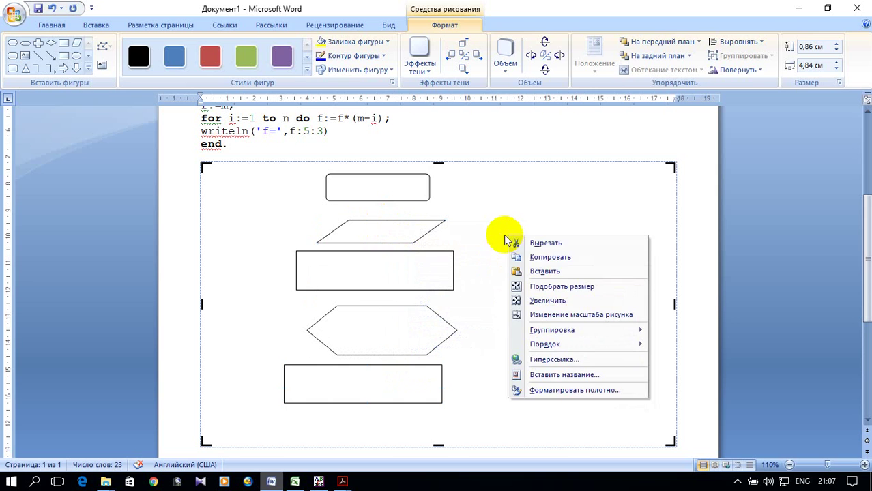
pyautogui.click(561, 271)
pyautogui.moveTo(428, 237)
pyautogui.mouseDown()
pyautogui.moveTo(564, 357)
pyautogui.moveTo(581, 335)
pyautogui.mouseUp()
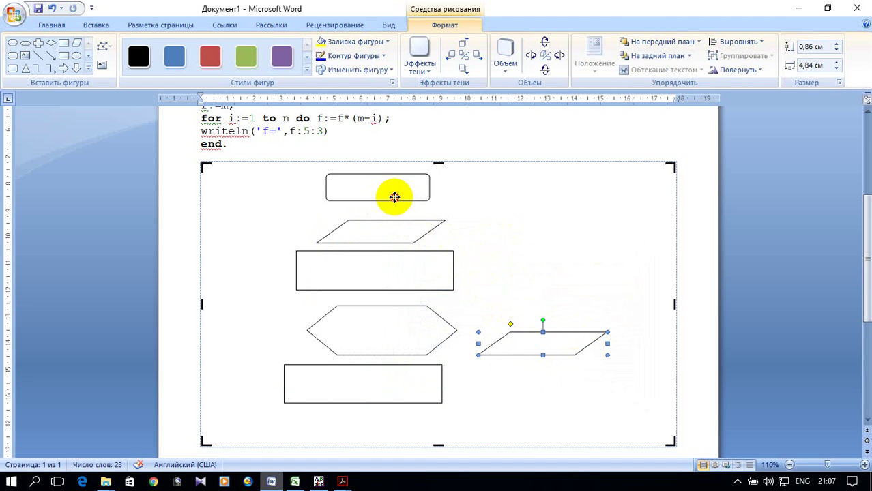
pyautogui.rightClick(394, 197)
pyautogui.click(442, 220)
pyautogui.rightClick(493, 204)
pyautogui.click(529, 243)
pyautogui.moveTo(527, 300)
pyautogui.mouseDown()
pyautogui.moveTo(605, 396)
pyautogui.moveTo(601, 403)
pyautogui.mouseUp()
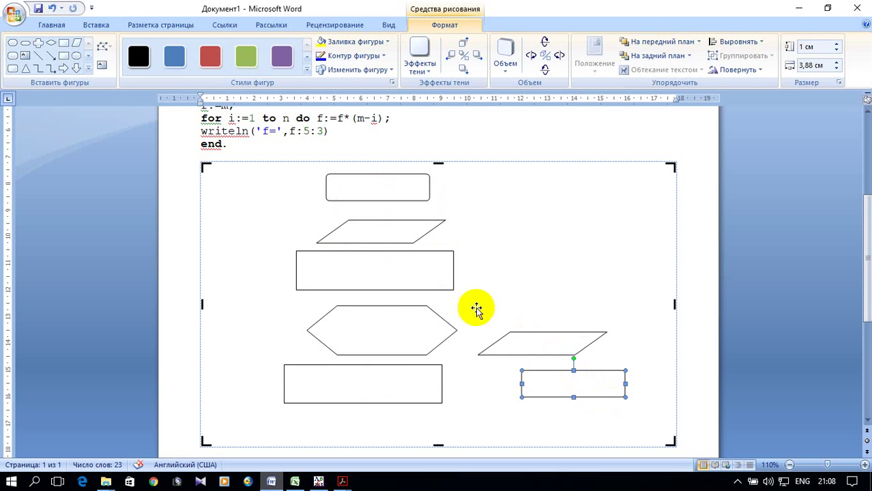
# Link start block to parallelogram to rectangle, and hexagon to lower rectangle, with arrows
pyautogui.click(49, 58)
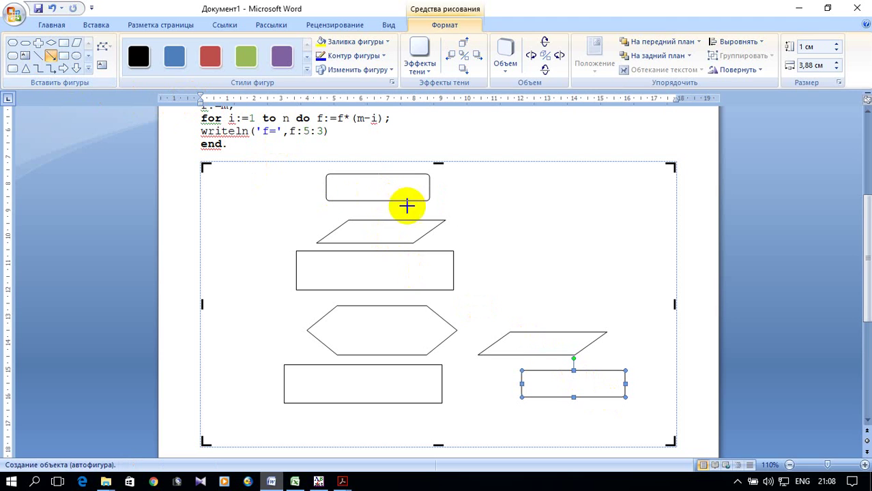
pyautogui.moveTo(378, 201); pyautogui.dragTo(381, 219)
pyautogui.click(50, 58)
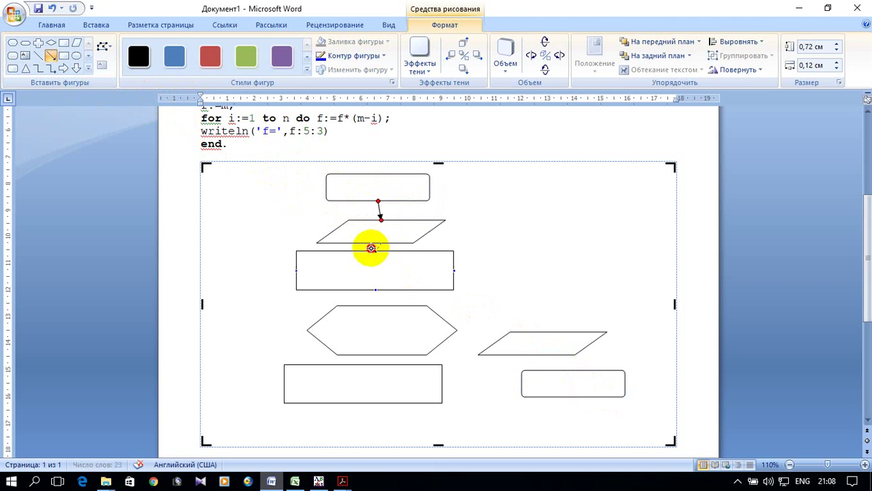
pyautogui.click(49, 58)
pyautogui.moveTo(381, 243); pyautogui.dragTo(382, 305)
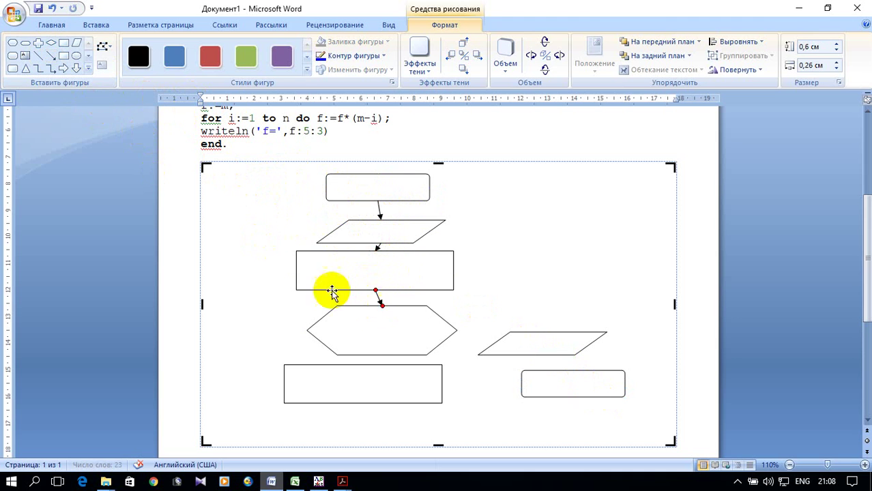
pyautogui.click(52, 54)
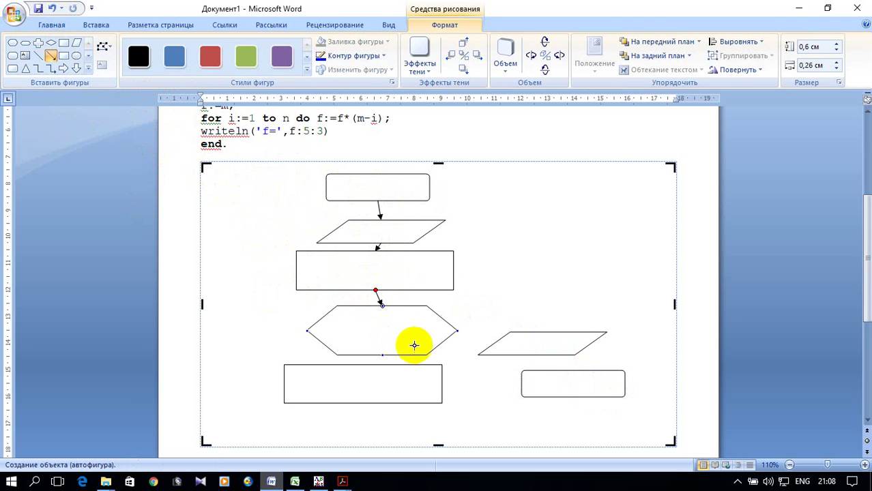
pyautogui.moveTo(371, 359); pyautogui.dragTo(364, 365)
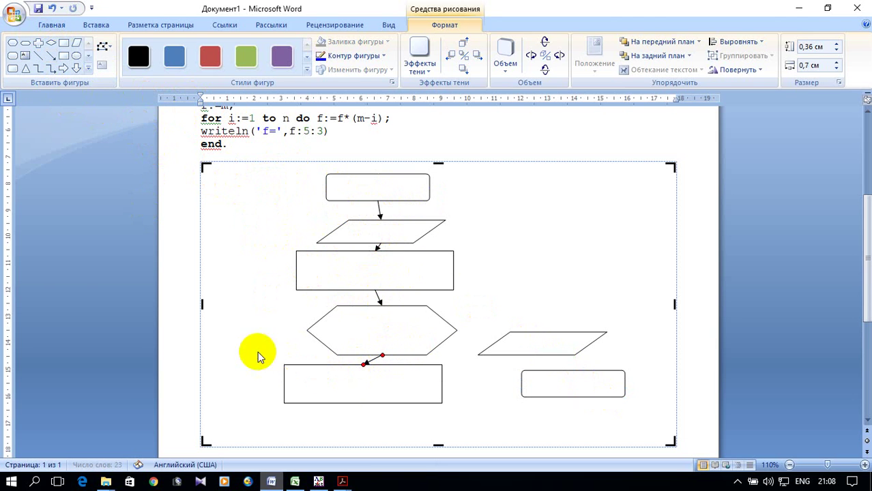
# Add elbow connectors for the loop and right-hand branch, then reposition the right-side shapes
pyautogui.click(52, 68)
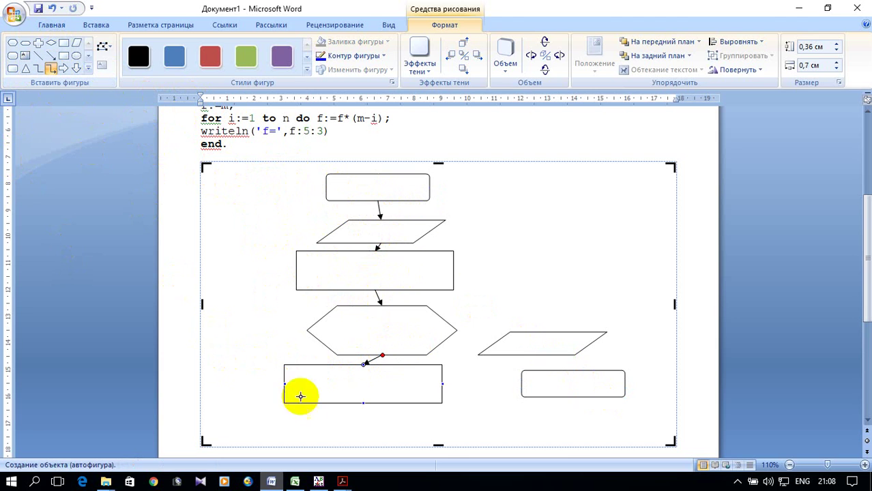
pyautogui.moveTo(284, 384); pyautogui.dragTo(307, 331)
pyautogui.click(52, 68)
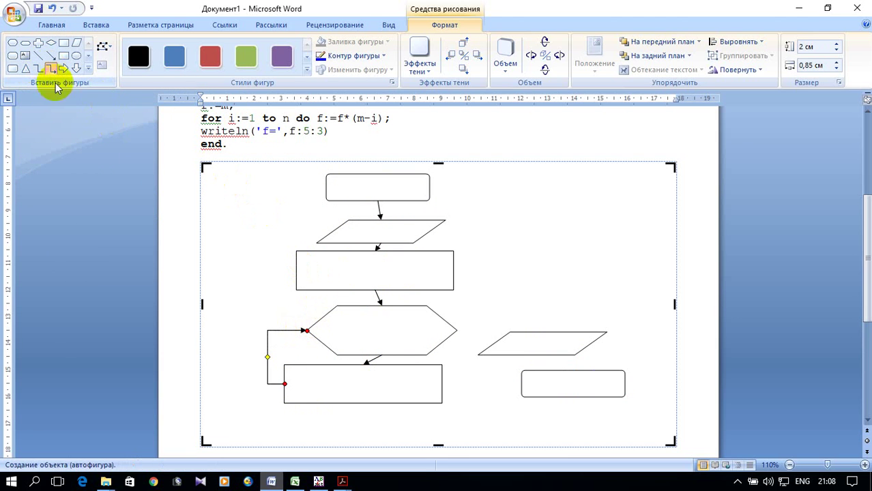
pyautogui.moveTo(456, 330); pyautogui.dragTo(550, 336)
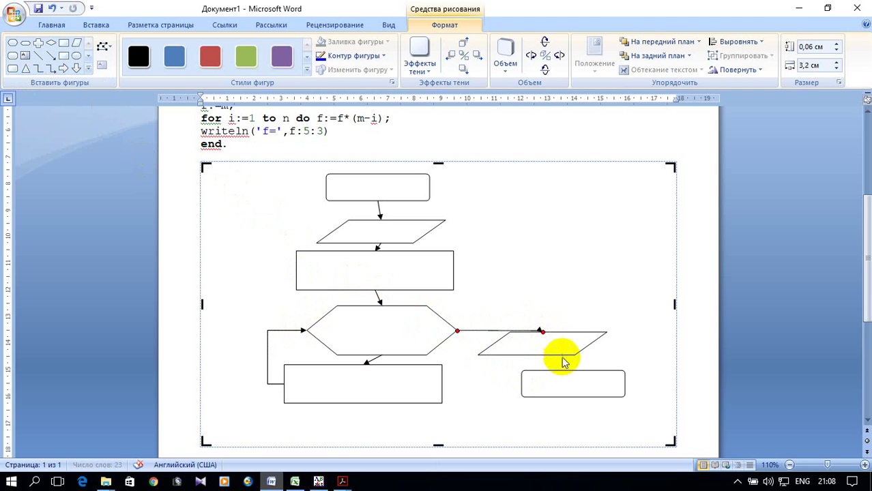
pyautogui.click(50, 56)
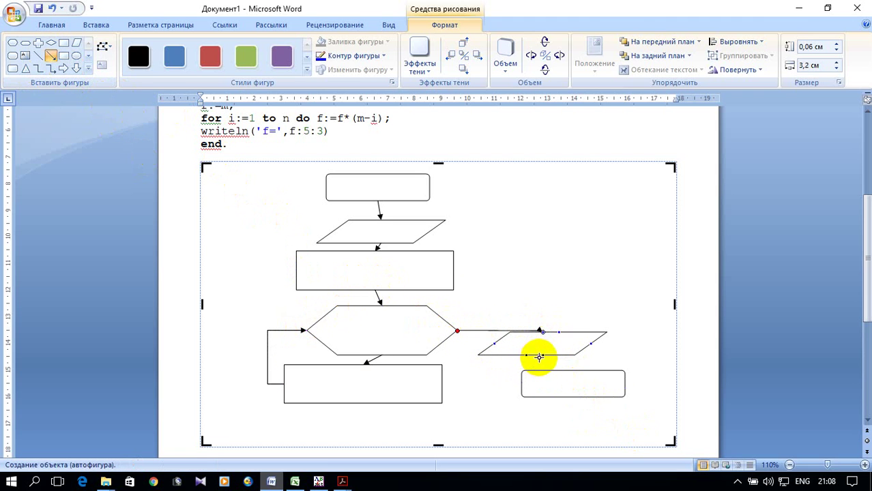
pyautogui.moveTo(544, 355); pyautogui.dragTo(573, 370)
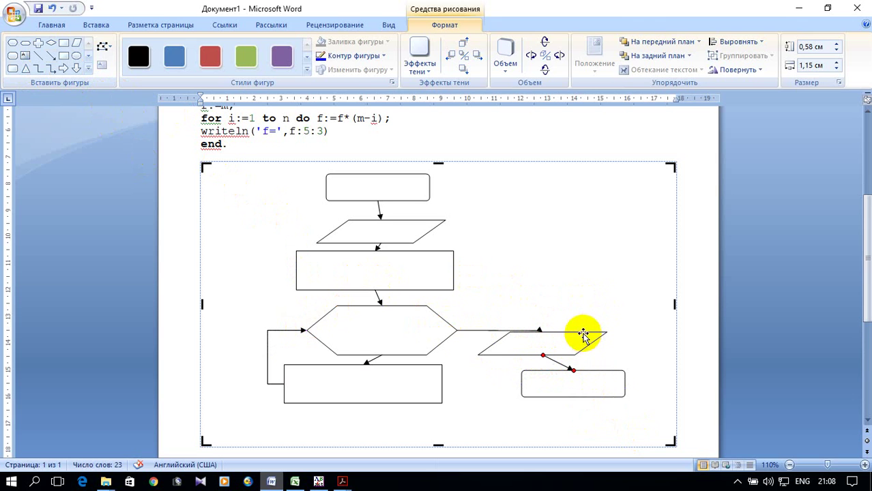
pyautogui.moveTo(584, 335)
pyautogui.mouseDown()
pyautogui.moveTo(599, 341)
pyautogui.moveTo(585, 343)
pyautogui.mouseUp()
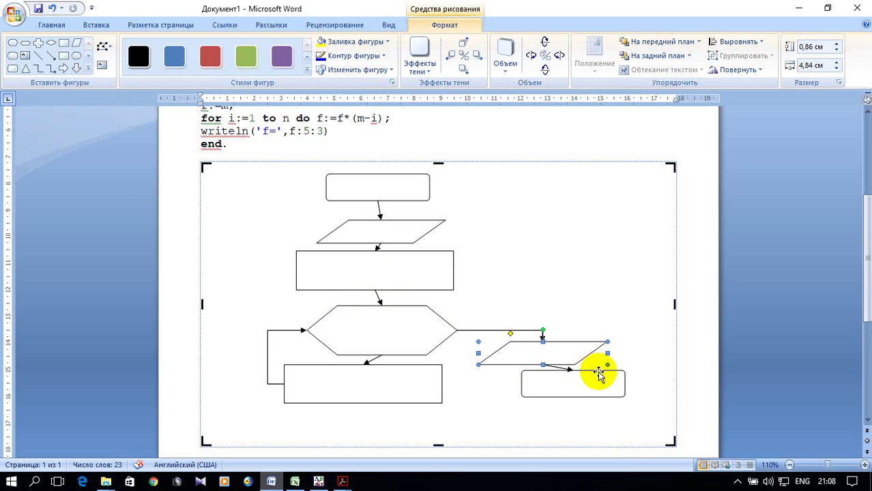
pyautogui.moveTo(598, 374); pyautogui.dragTo(563, 406)
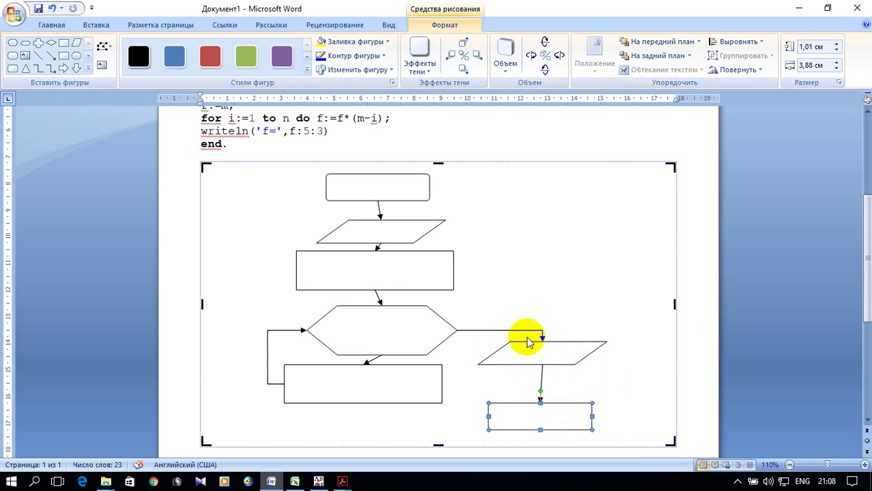
pyautogui.rightClick(368, 194)
# Label the top block 'начало' and copy n,m from the program's readln line
pyautogui.click(407, 237)
pyautogui.write('начало')
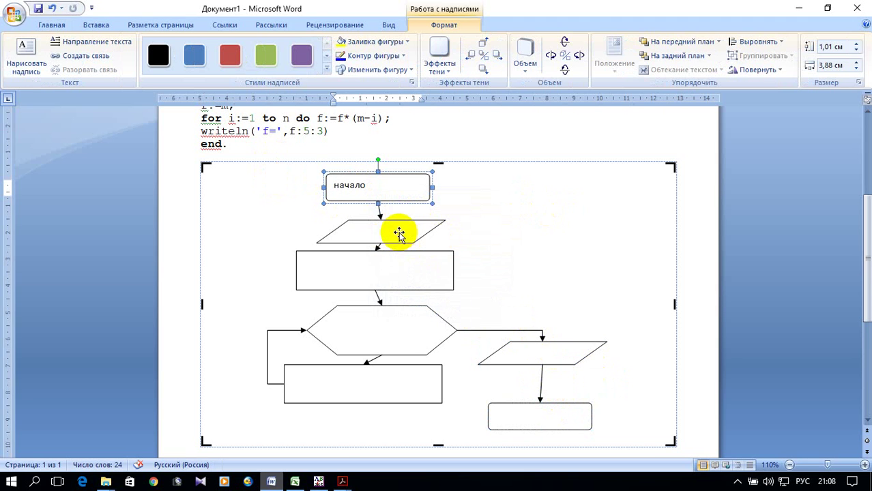
pyautogui.click(397, 233)
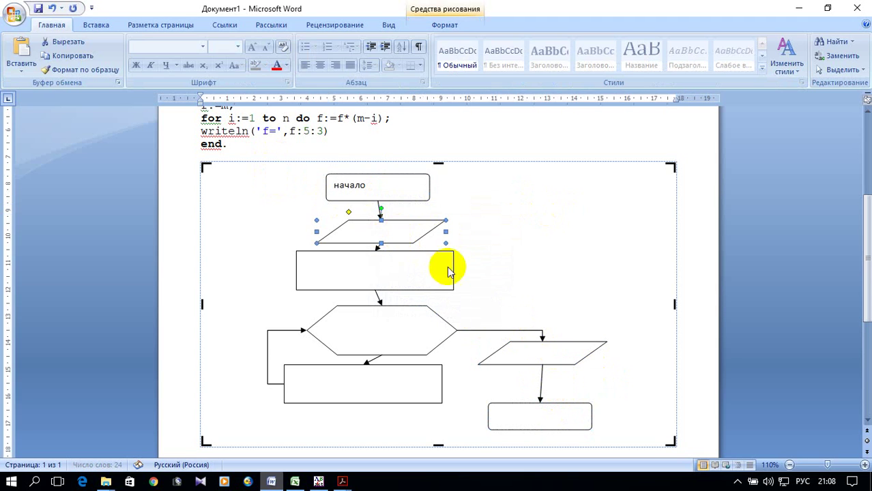
pyautogui.scroll(1, 468, 271)
pyautogui.click(251, 168)
pyautogui.moveTo(251, 167); pyautogui.dragTo(263, 167)
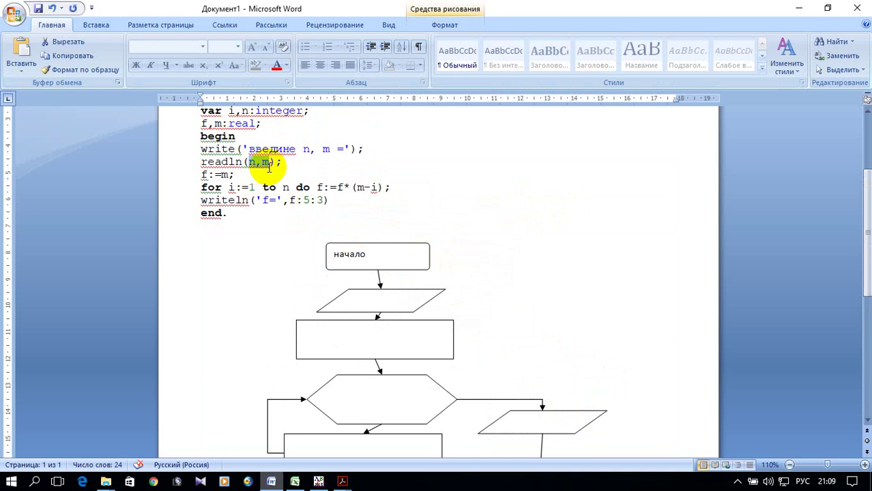
pyautogui.rightClick(244, 169)
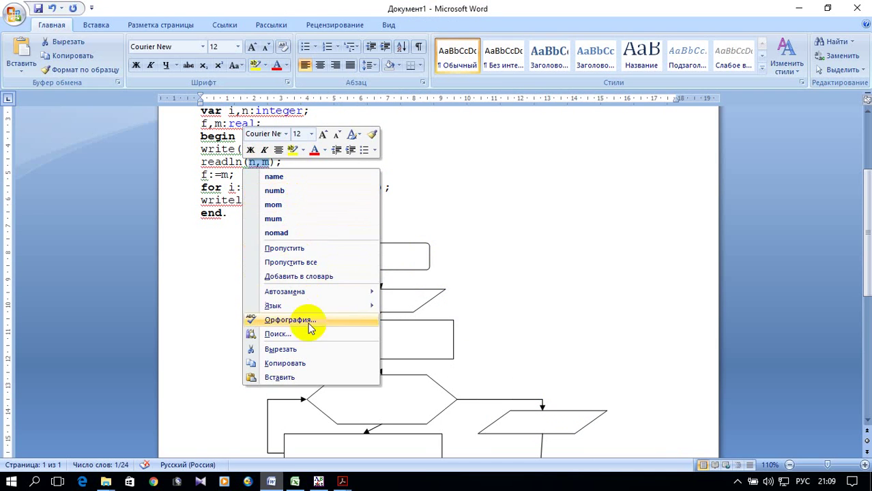
pyautogui.click(297, 363)
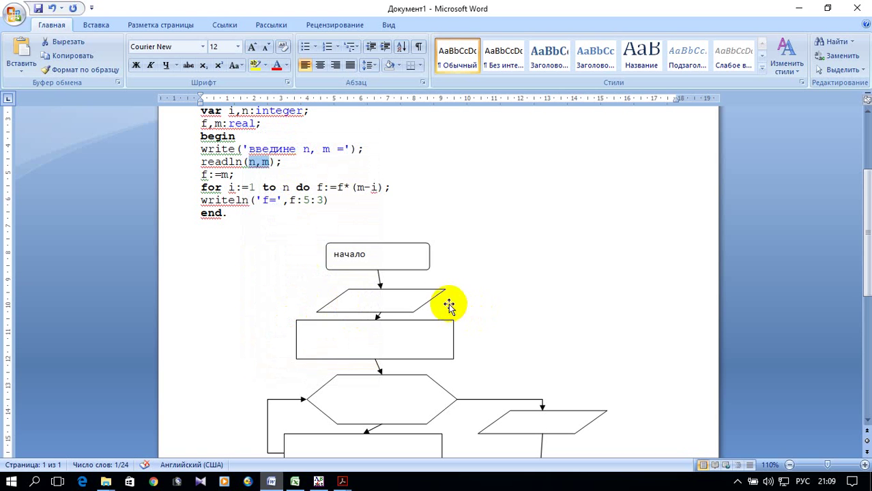
# Paste n,m into the input parallelogram and make it taller to fit the label
pyautogui.click(399, 302)
pyautogui.rightClick(402, 305)
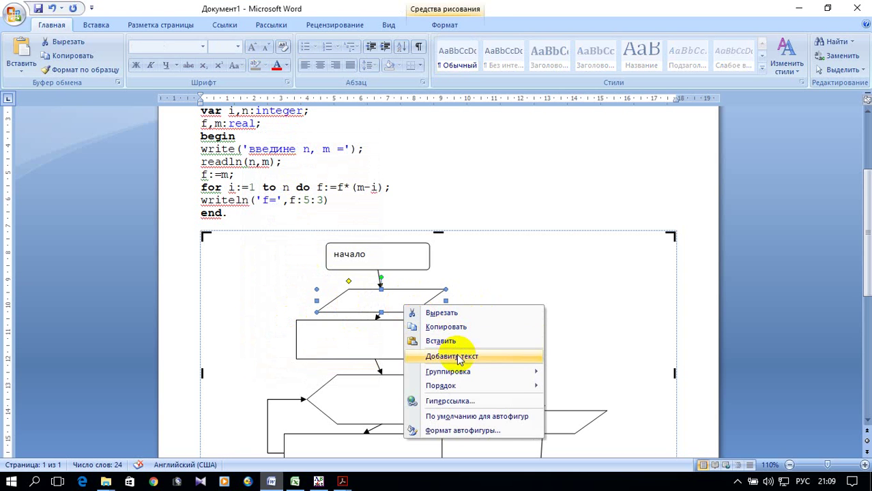
pyautogui.click(459, 357)
pyautogui.moveTo(393, 305); pyautogui.dragTo(374, 314)
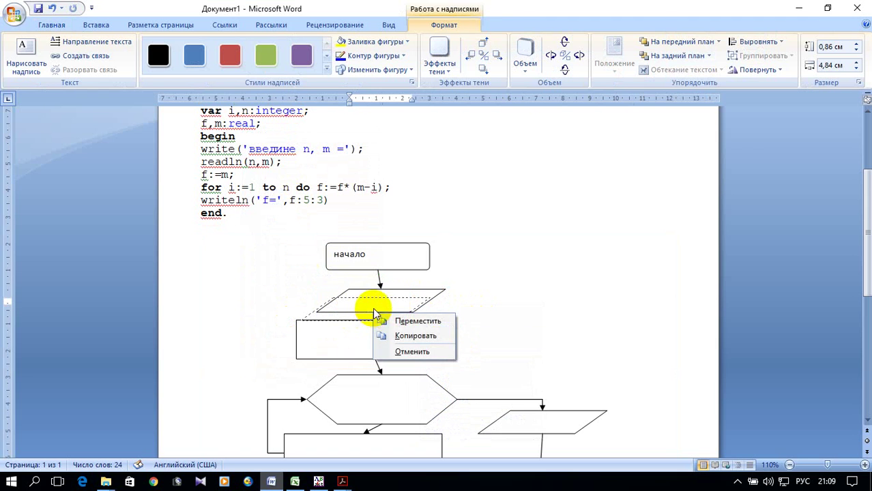
pyautogui.click(411, 351)
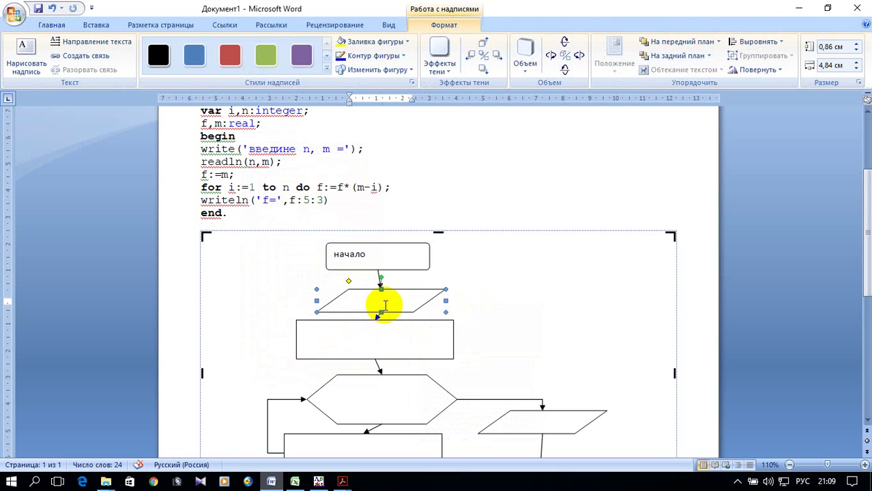
pyautogui.rightClick(385, 306)
pyautogui.click(377, 299)
pyautogui.rightClick(377, 299)
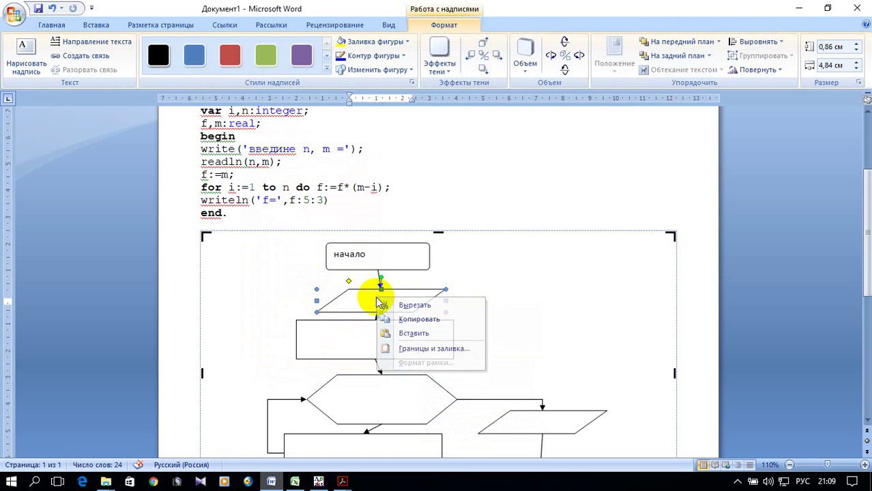
pyautogui.click(380, 295)
pyautogui.rightClick(376, 303)
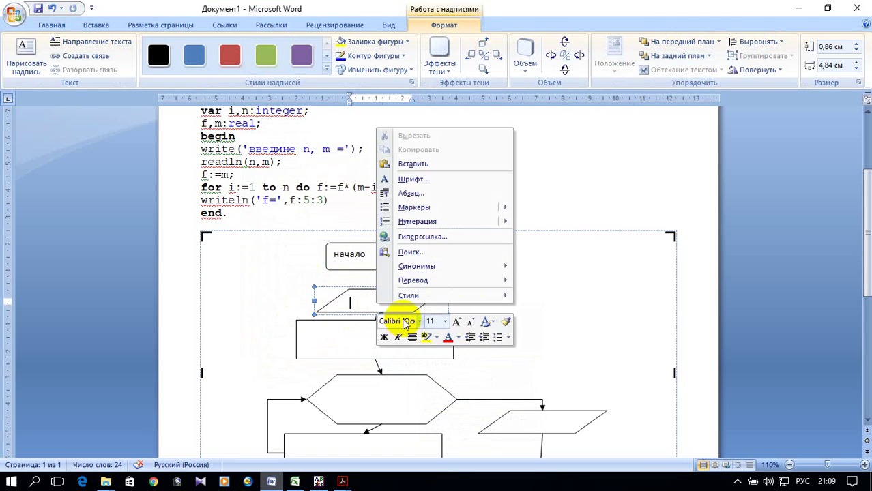
pyautogui.click(418, 163)
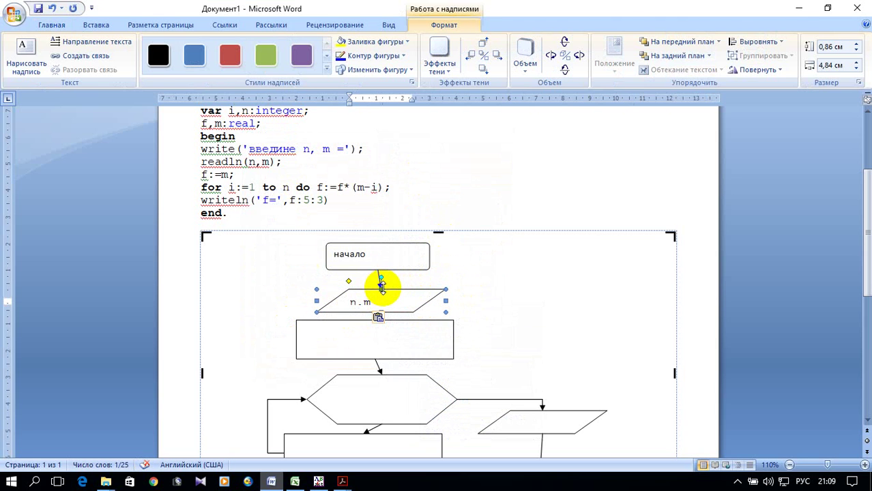
pyautogui.moveTo(384, 284); pyautogui.dragTo(380, 280)
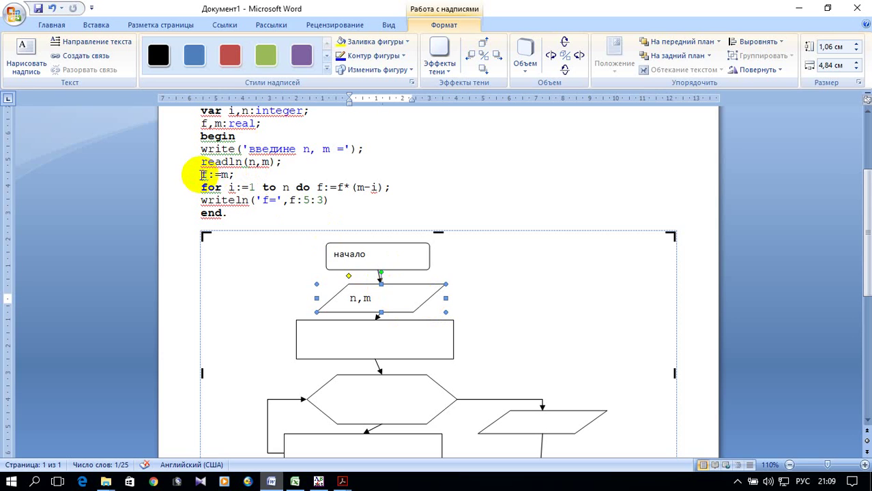
pyautogui.moveTo(202, 176); pyautogui.dragTo(224, 174)
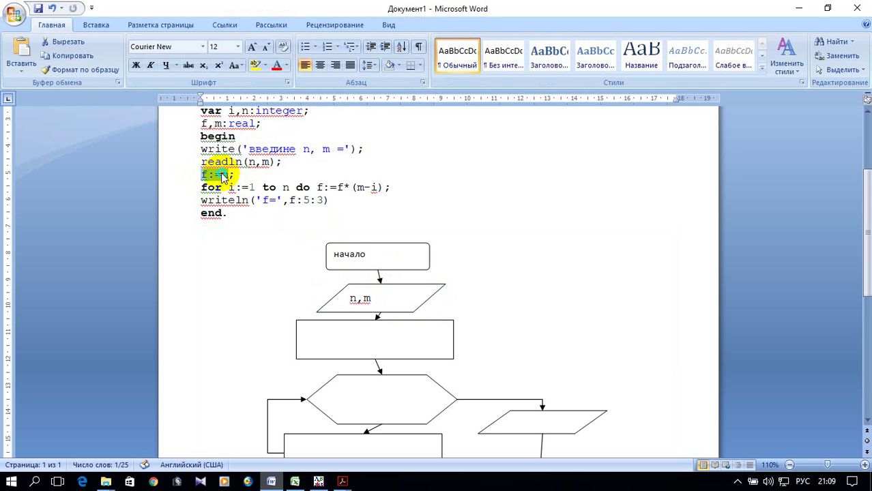
# Paste f:=m from the program into the process rectangle and shrink the box to fit
pyautogui.rightClick(222, 176)
pyautogui.click(252, 196)
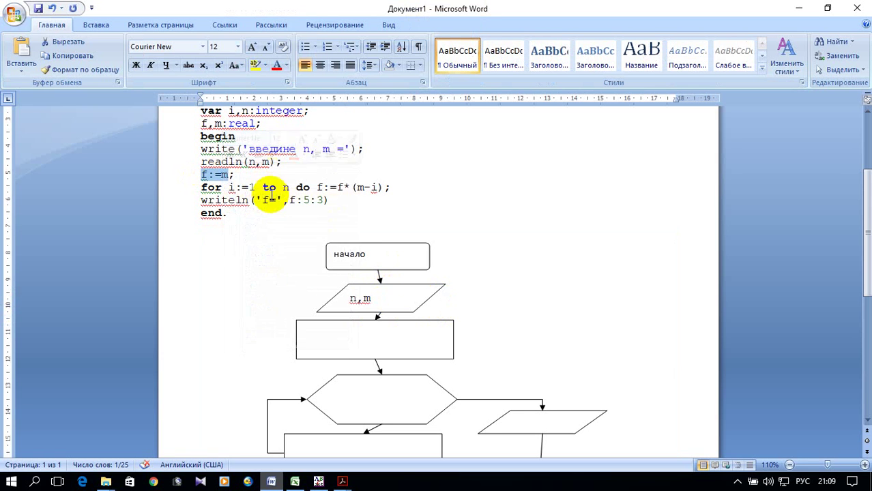
pyautogui.click(390, 340)
pyautogui.rightClick(390, 339)
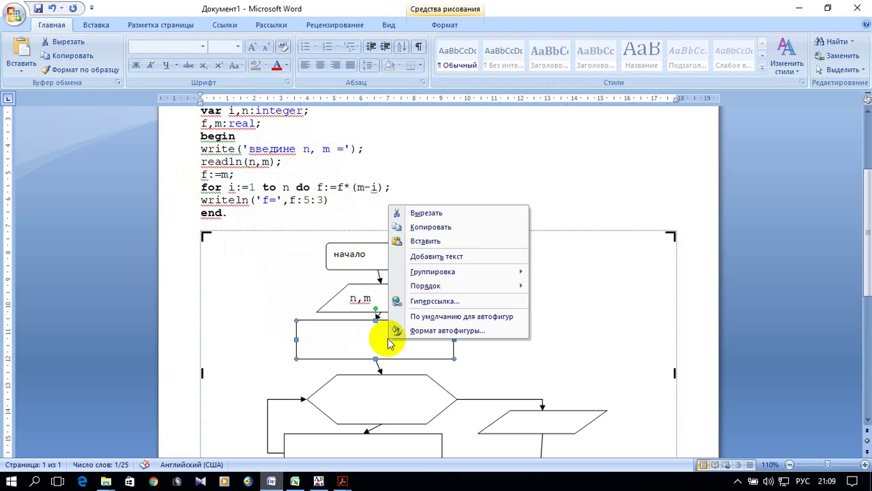
pyautogui.click(439, 242)
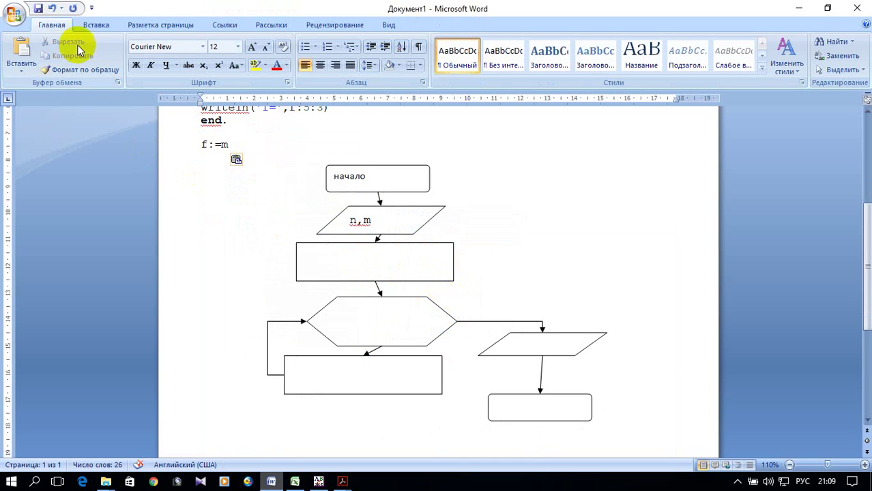
pyautogui.click(53, 9)
pyautogui.click(356, 244)
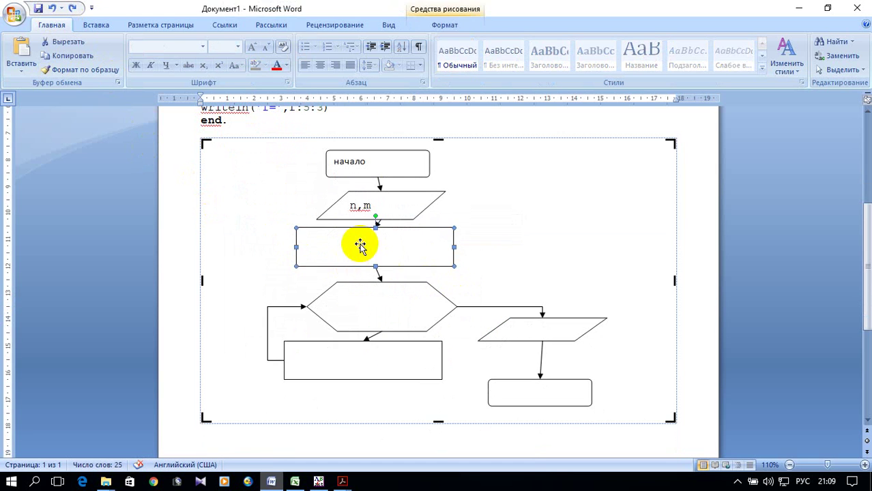
pyautogui.rightClick(359, 244)
pyautogui.click(405, 297)
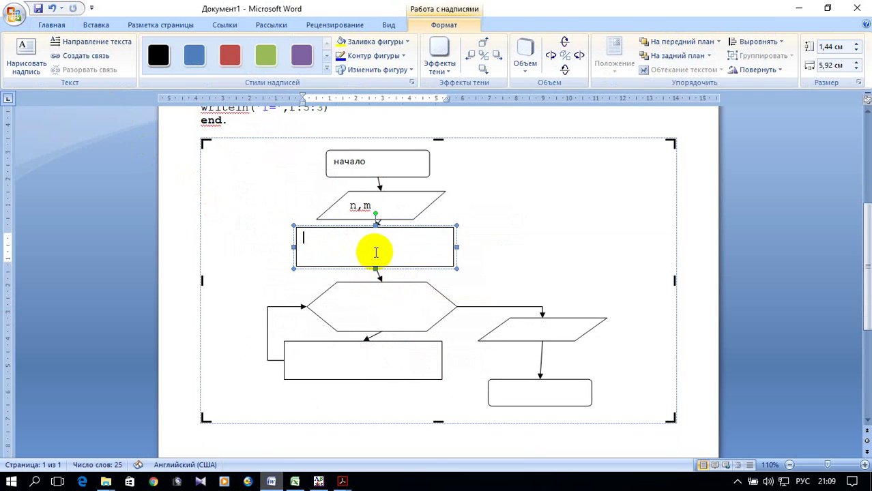
pyautogui.rightClick(368, 248)
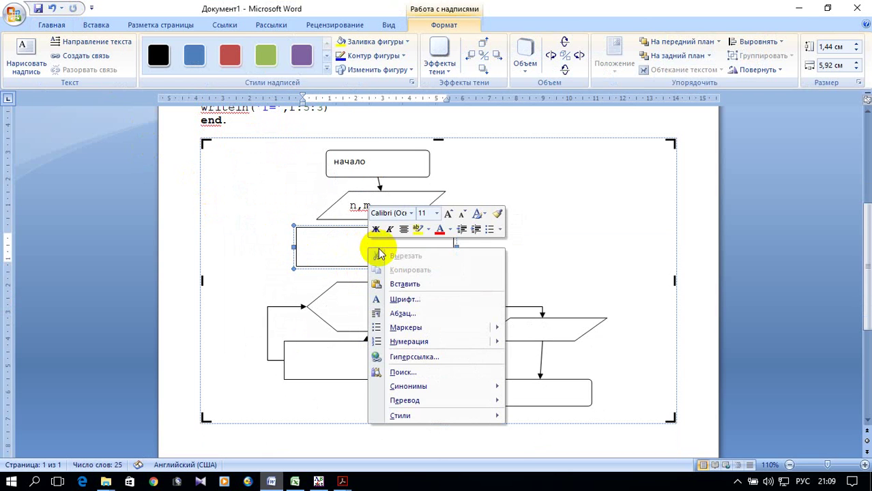
pyautogui.click(410, 284)
pyautogui.moveTo(375, 268); pyautogui.dragTo(376, 251)
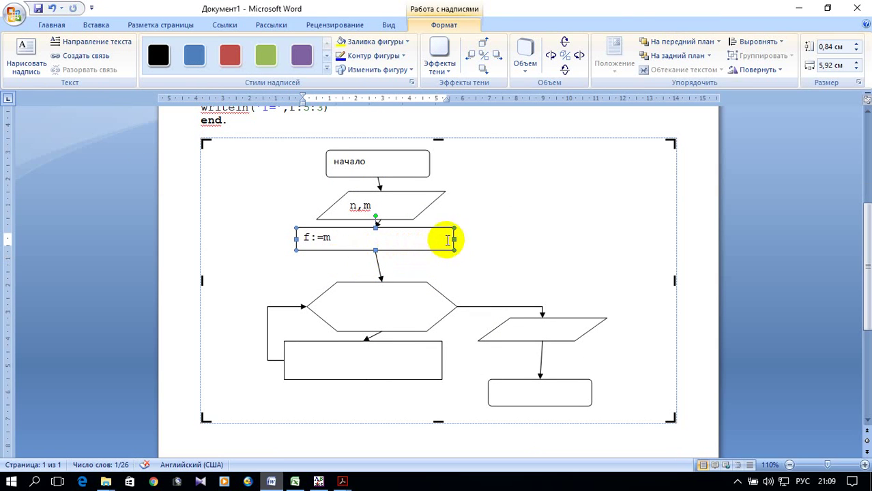
pyautogui.moveTo(444, 239); pyautogui.dragTo(384, 232)
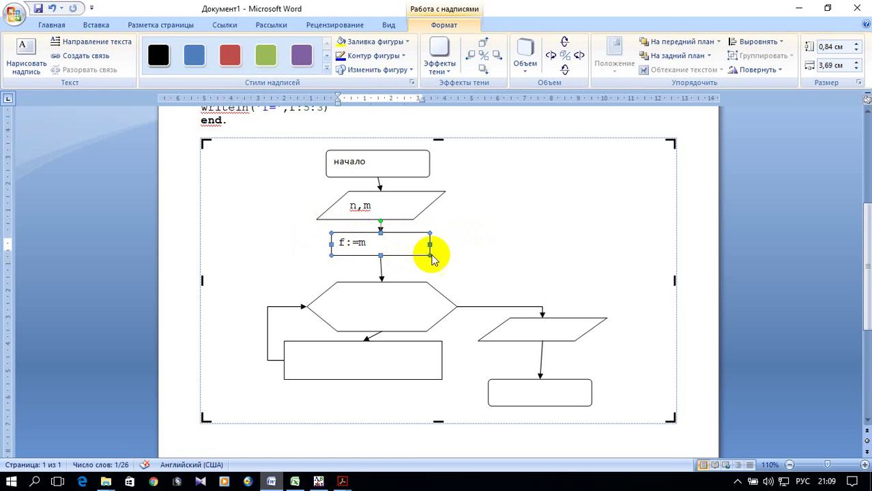
# Label the loop hexagon I=1..n
pyautogui.scroll(-1, 512, 239)
pyautogui.scroll(1, 478, 273)
pyautogui.rightClick(376, 311)
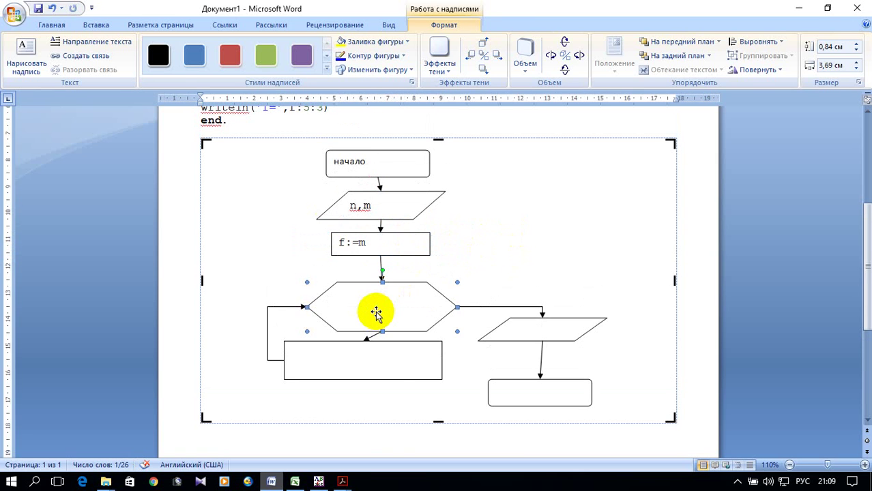
pyautogui.click(401, 363)
pyautogui.write('I=1..n')
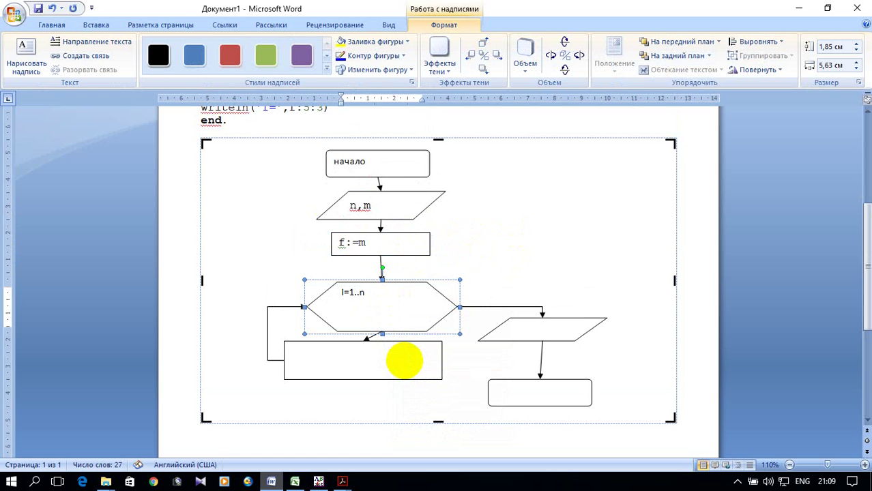
pyautogui.scroll(2, 430, 318)
pyautogui.scroll(1, 233, 224)
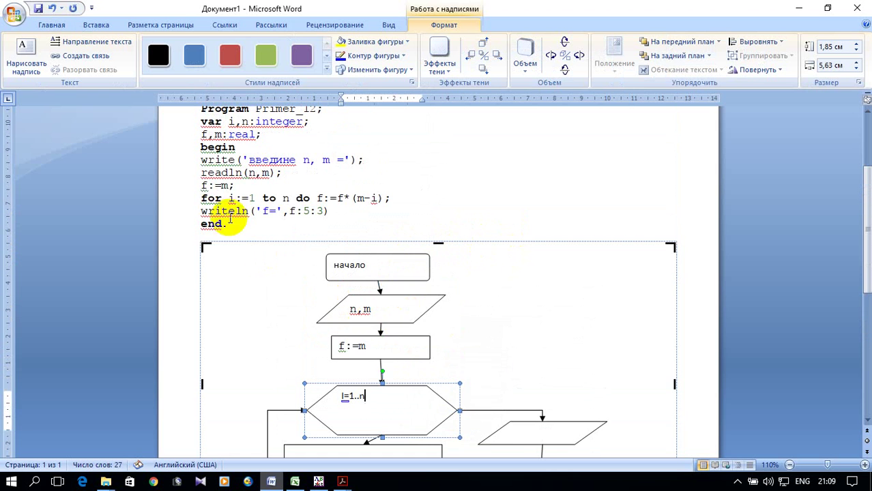
pyautogui.scroll(-1, 223, 205)
pyautogui.moveTo(317, 164); pyautogui.dragTo(376, 166)
# Copy f:=f*(m-i) from the code and paste it into the loop-body rectangle
pyautogui.rightClick(366, 168)
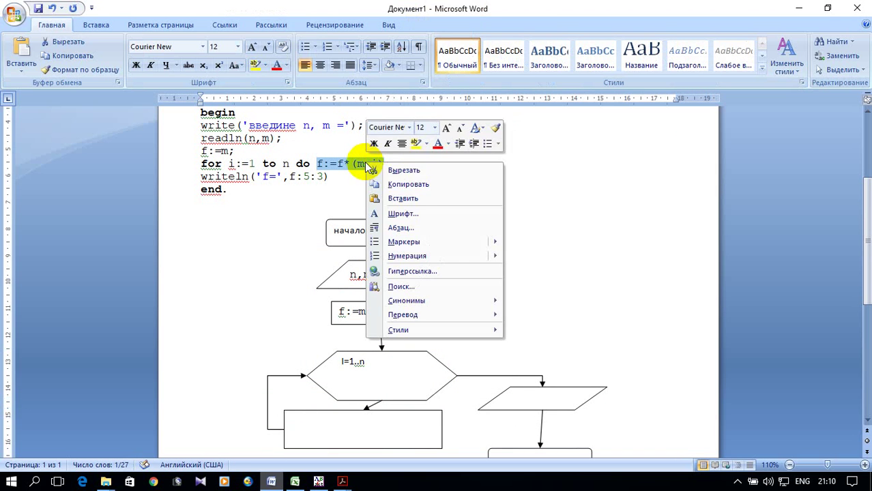
pyautogui.click(413, 184)
pyautogui.scroll(-2, 424, 253)
pyautogui.scroll(-1, 395, 327)
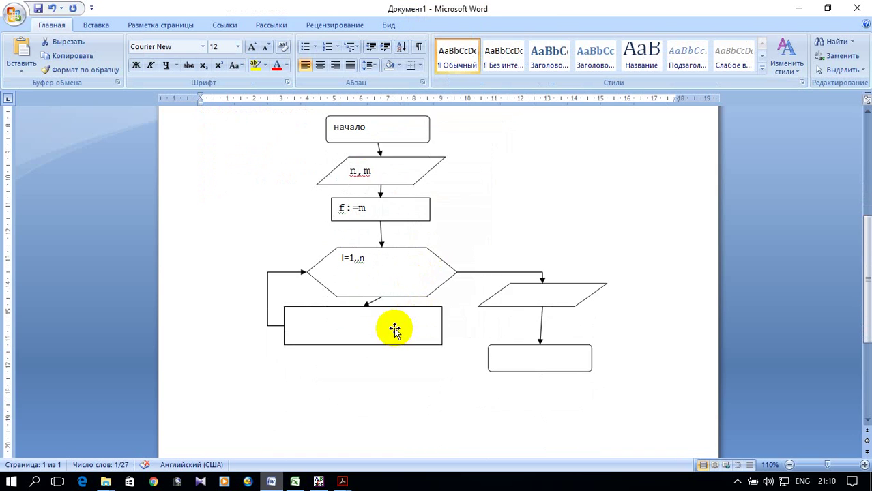
pyautogui.rightClick(393, 330)
pyautogui.click(443, 379)
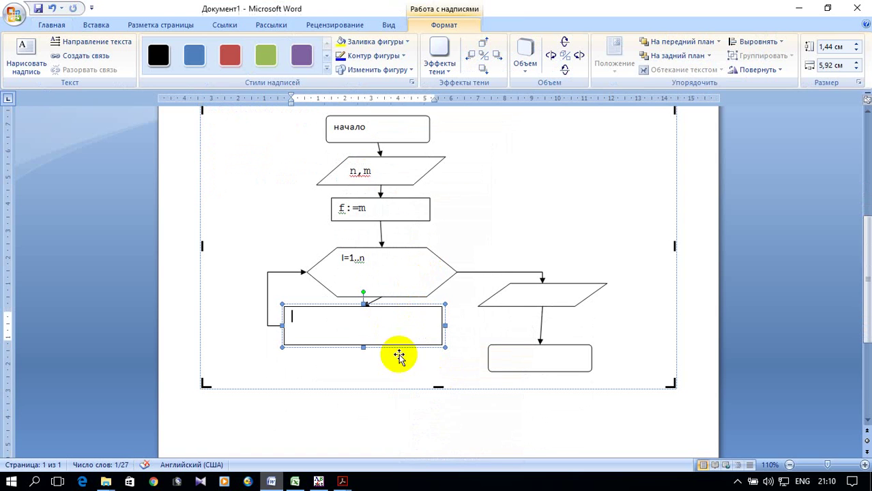
pyautogui.rightClick(360, 327)
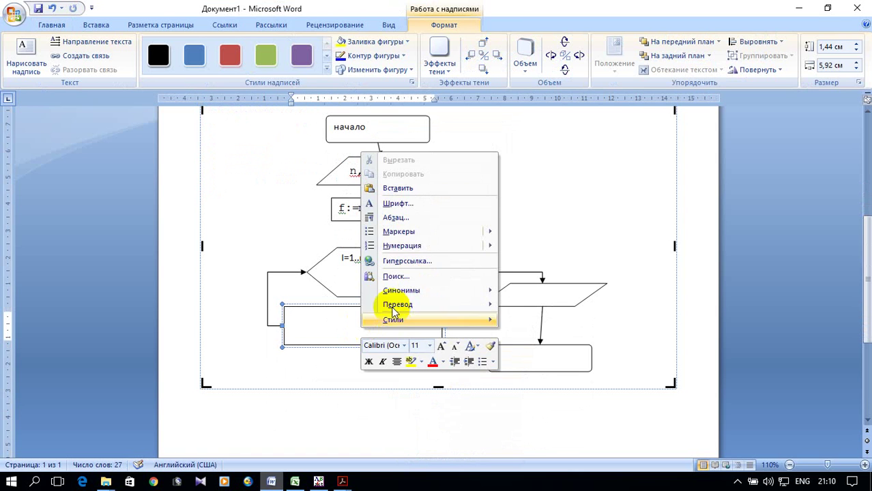
pyautogui.click(400, 189)
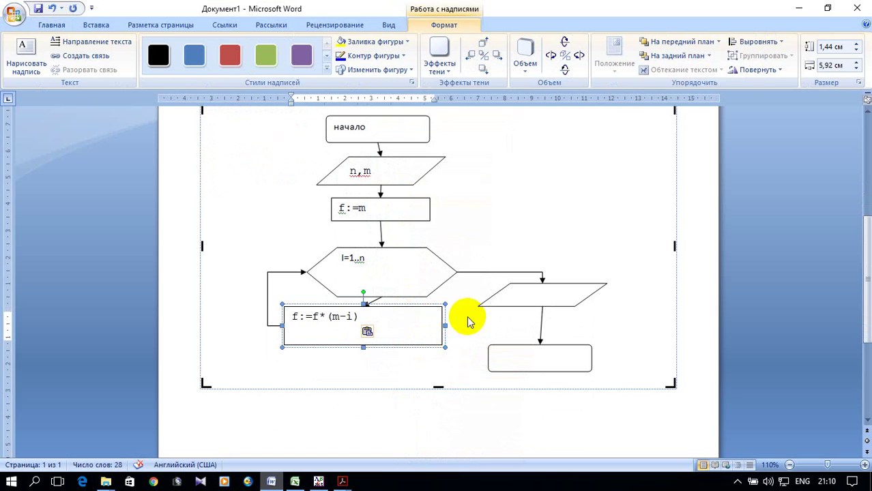
pyautogui.click(469, 320)
# Add the output text f to the parallelogram and make it taller
pyautogui.rightClick(537, 295)
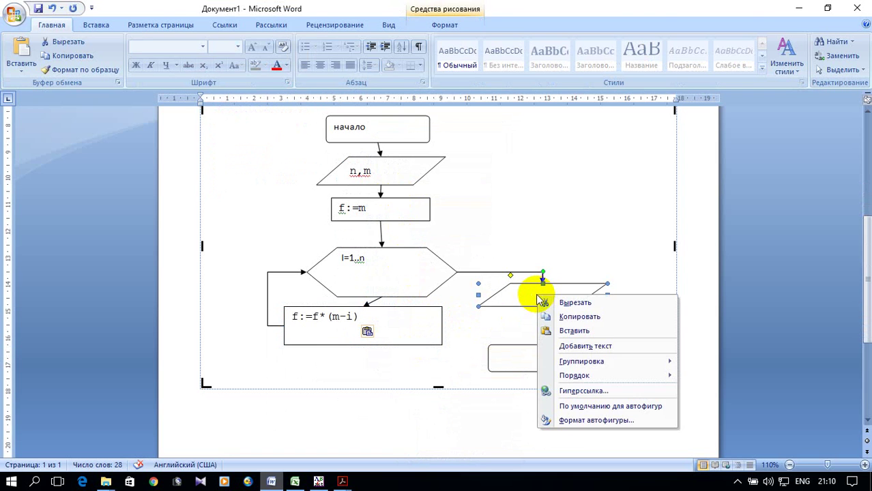
pyautogui.click(574, 345)
pyautogui.rightClick(543, 295)
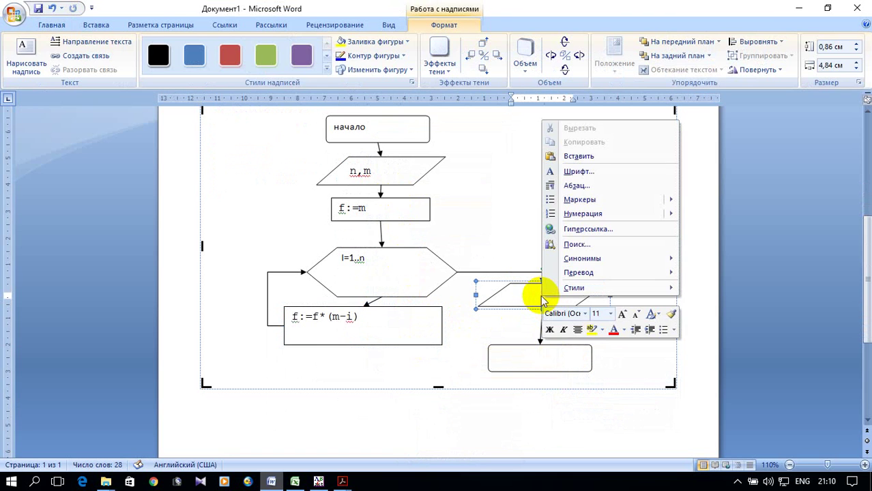
pyautogui.click(576, 158)
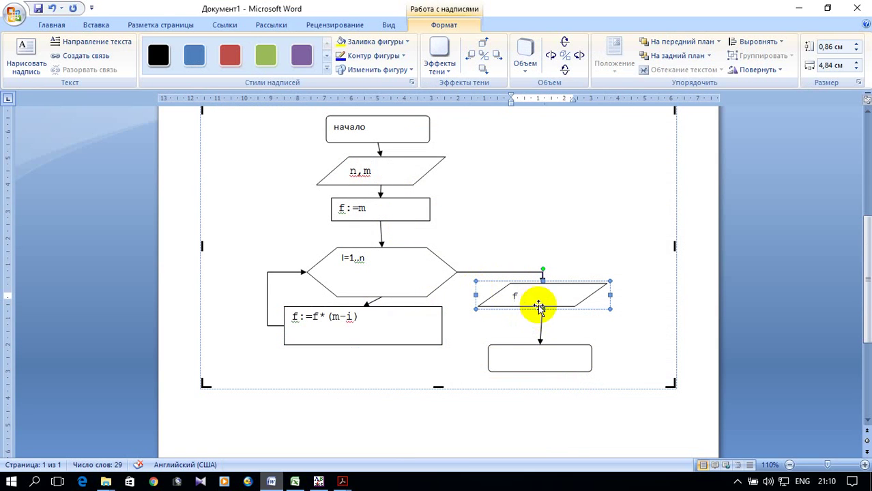
pyautogui.moveTo(543, 308); pyautogui.dragTo(541, 322)
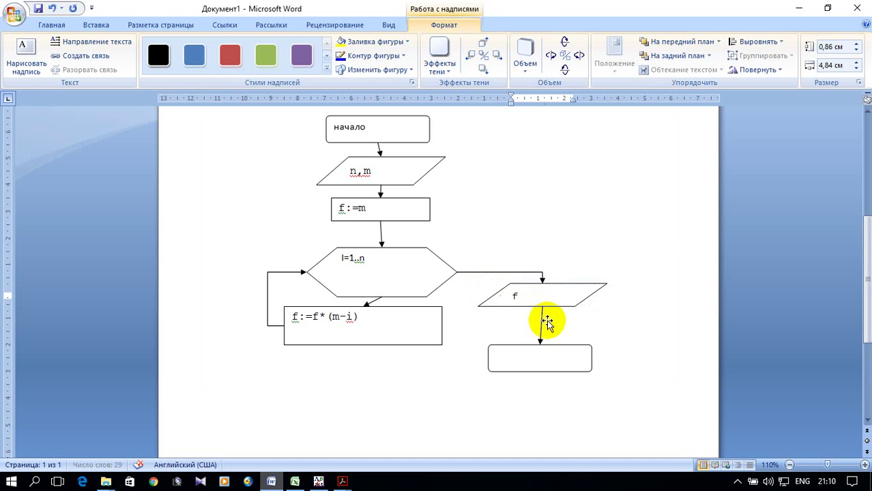
# Label the final rounded box конец and deselect the shapes
pyautogui.click(551, 363)
pyautogui.rightClick(546, 361)
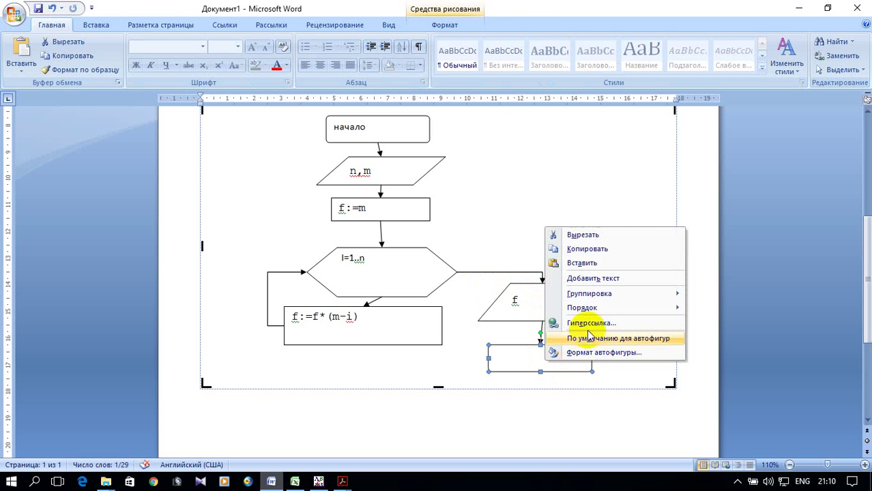
pyautogui.click(588, 278)
pyautogui.write('конец')
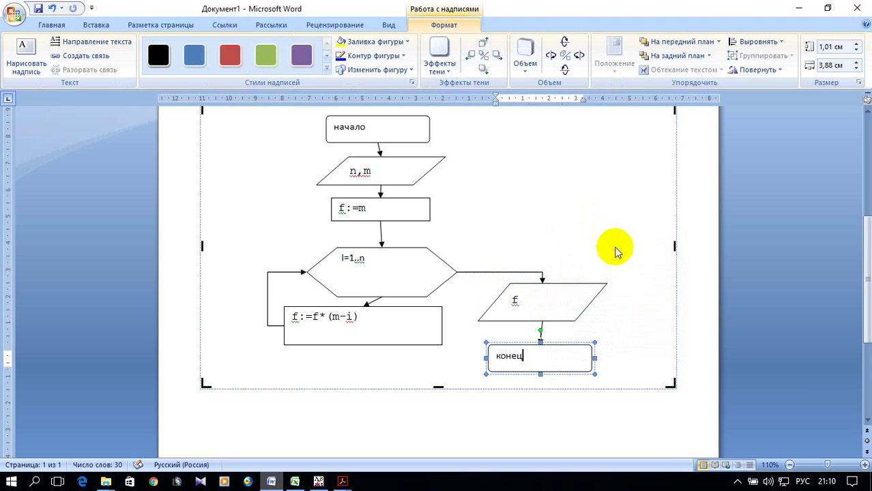
pyautogui.click(610, 423)
pyautogui.click(571, 281)
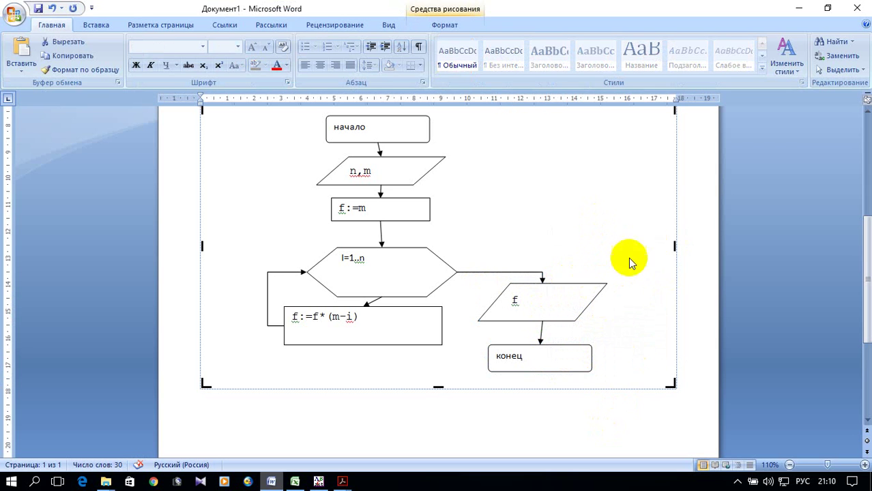
# Fit the drawing canvas to the flowchart with Подогнать размер
pyautogui.rightClick(675, 214)
pyautogui.click(716, 263)
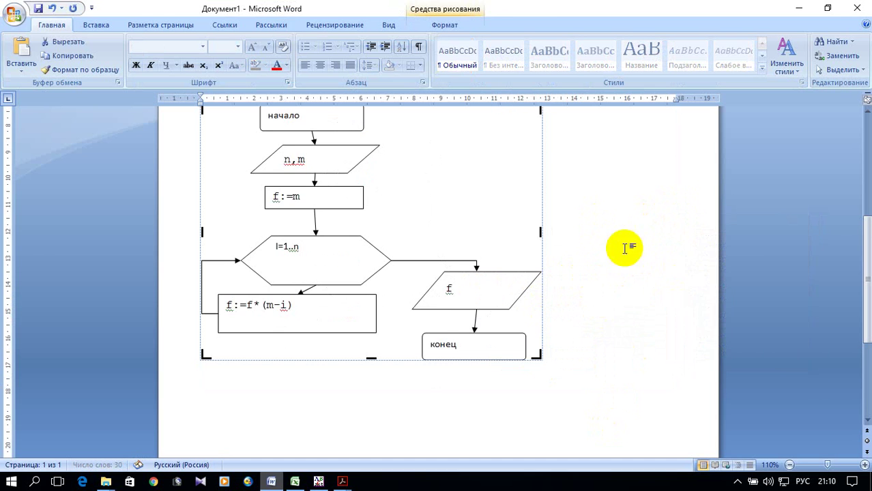
pyautogui.scroll(4, 580, 245)
pyautogui.scroll(3, 580, 245)
pyautogui.scroll(-1, 580, 245)
pyautogui.scroll(-1, 580, 245)
pyautogui.scroll(3, 580, 246)
# Delete the blank line above the formula, then switch to the lab assignment PDF
pyautogui.doubleClick(228, 189)
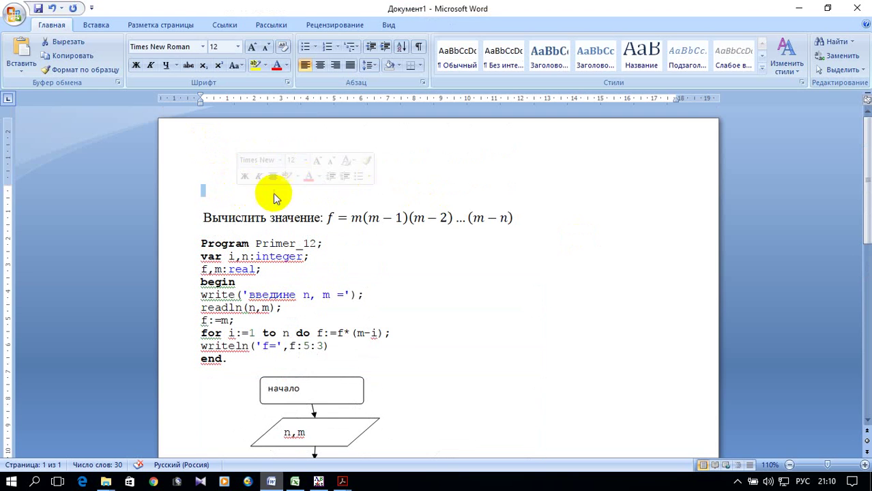
pyautogui.press('Delete')
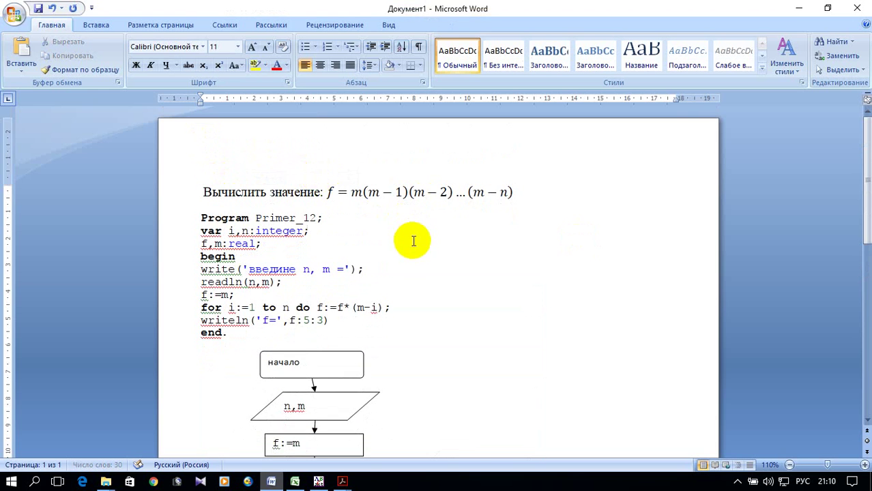
pyautogui.scroll(-4, 415, 239)
pyautogui.scroll(-3, 408, 251)
pyautogui.scroll(1, 408, 252)
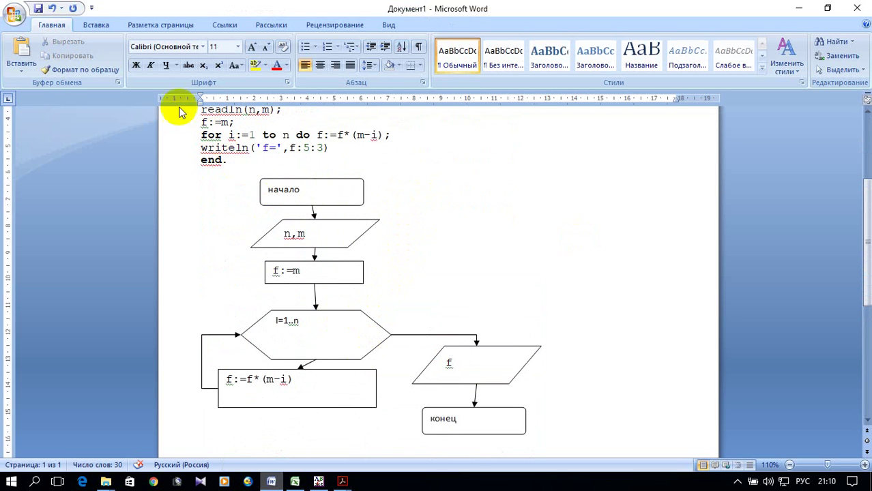
pyautogui.click(318, 482)
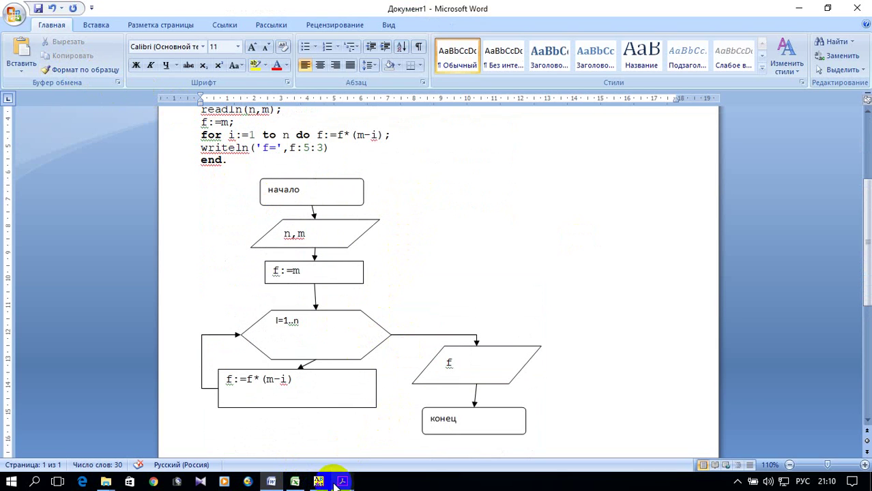
pyautogui.click(341, 481)
# Bring the lab assignment PDF window to the front and show the hidden tray icons
pyautogui.click(295, 449)
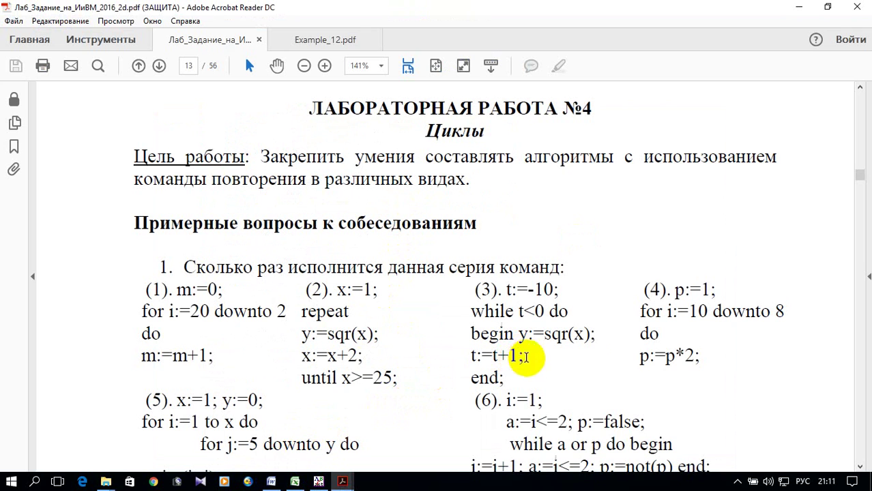
pyautogui.click(738, 482)
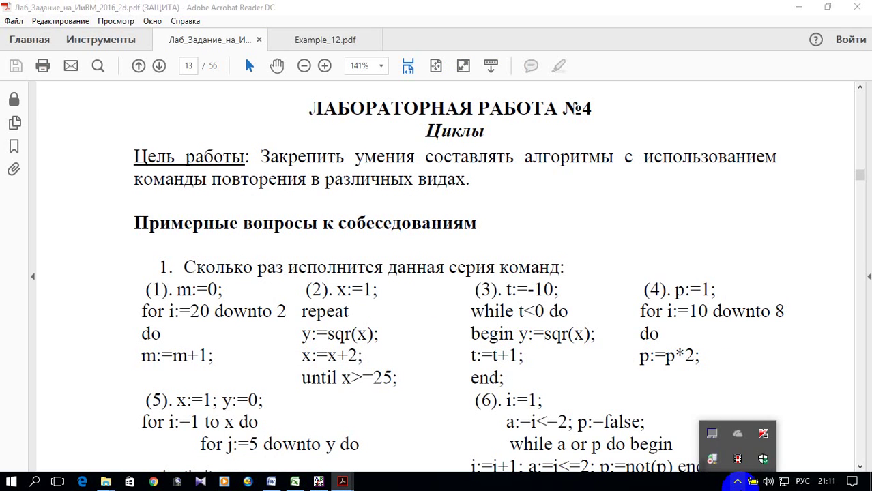